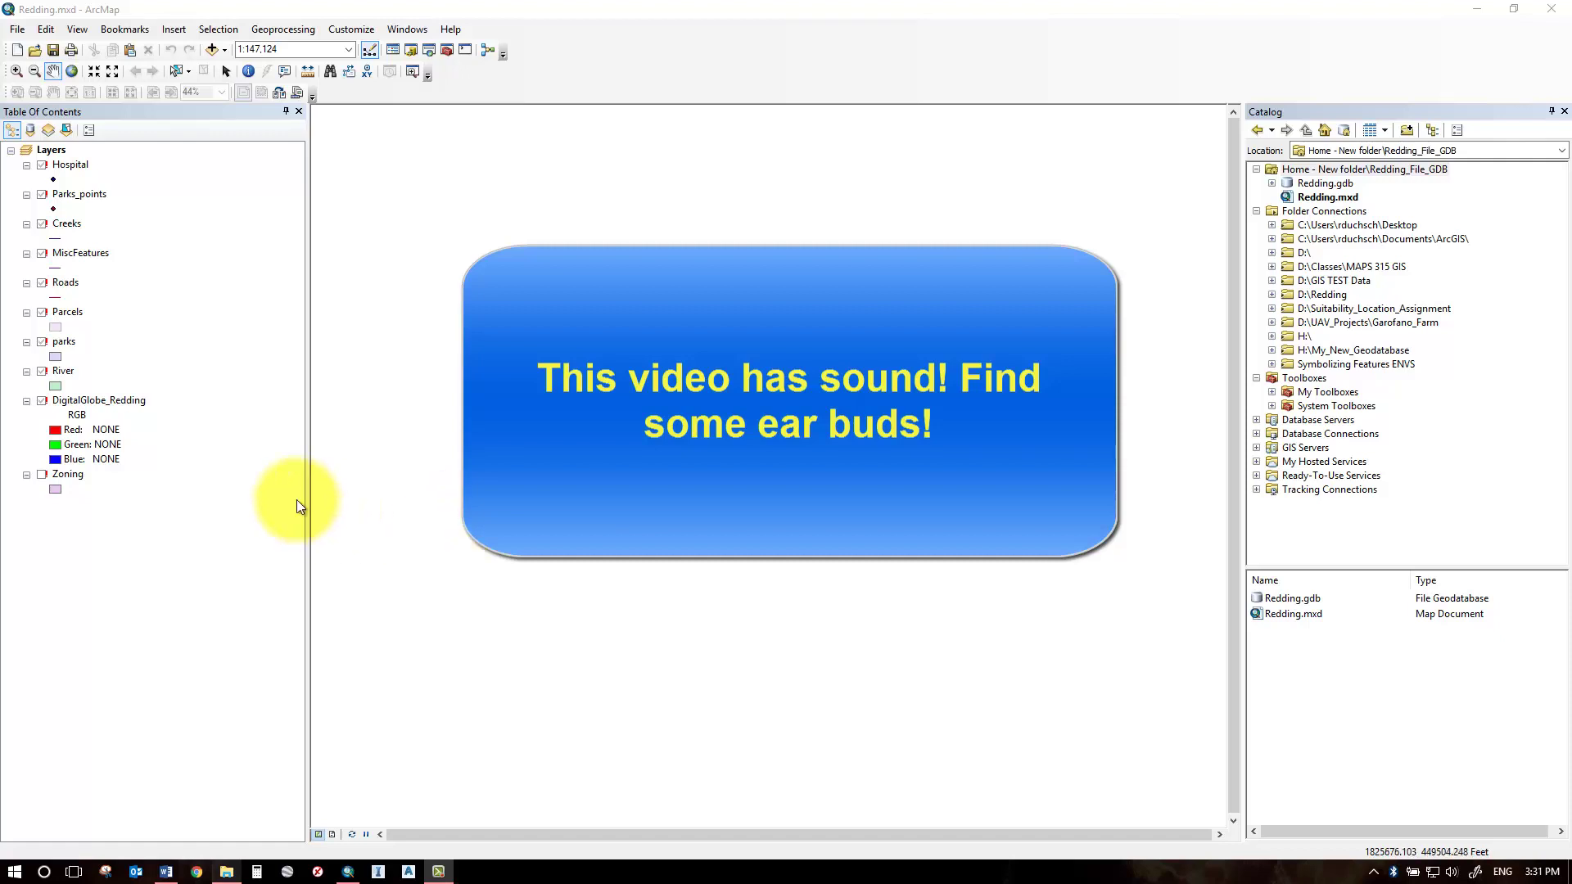
- Select the Hospital, Parks_points and Creeks layers in turn in the Table of Contents
{"action": "left_click", "coordinate": [70, 167]}
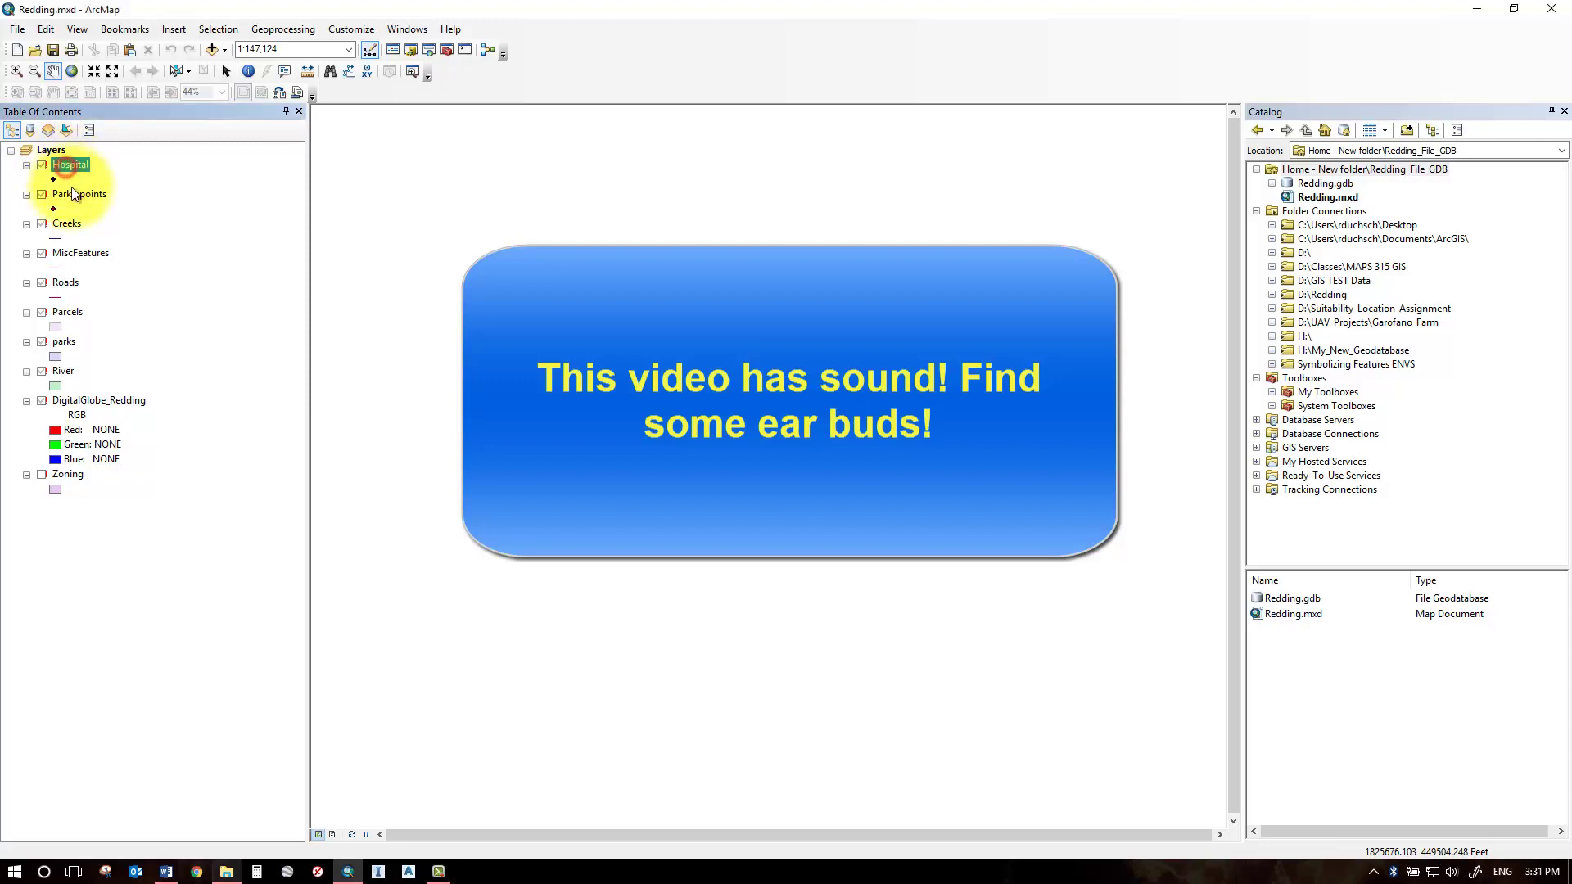
{"action": "left_click", "coordinate": [74, 194], "text": "ctrl"}
{"action": "left_click", "coordinate": [49, 225]}
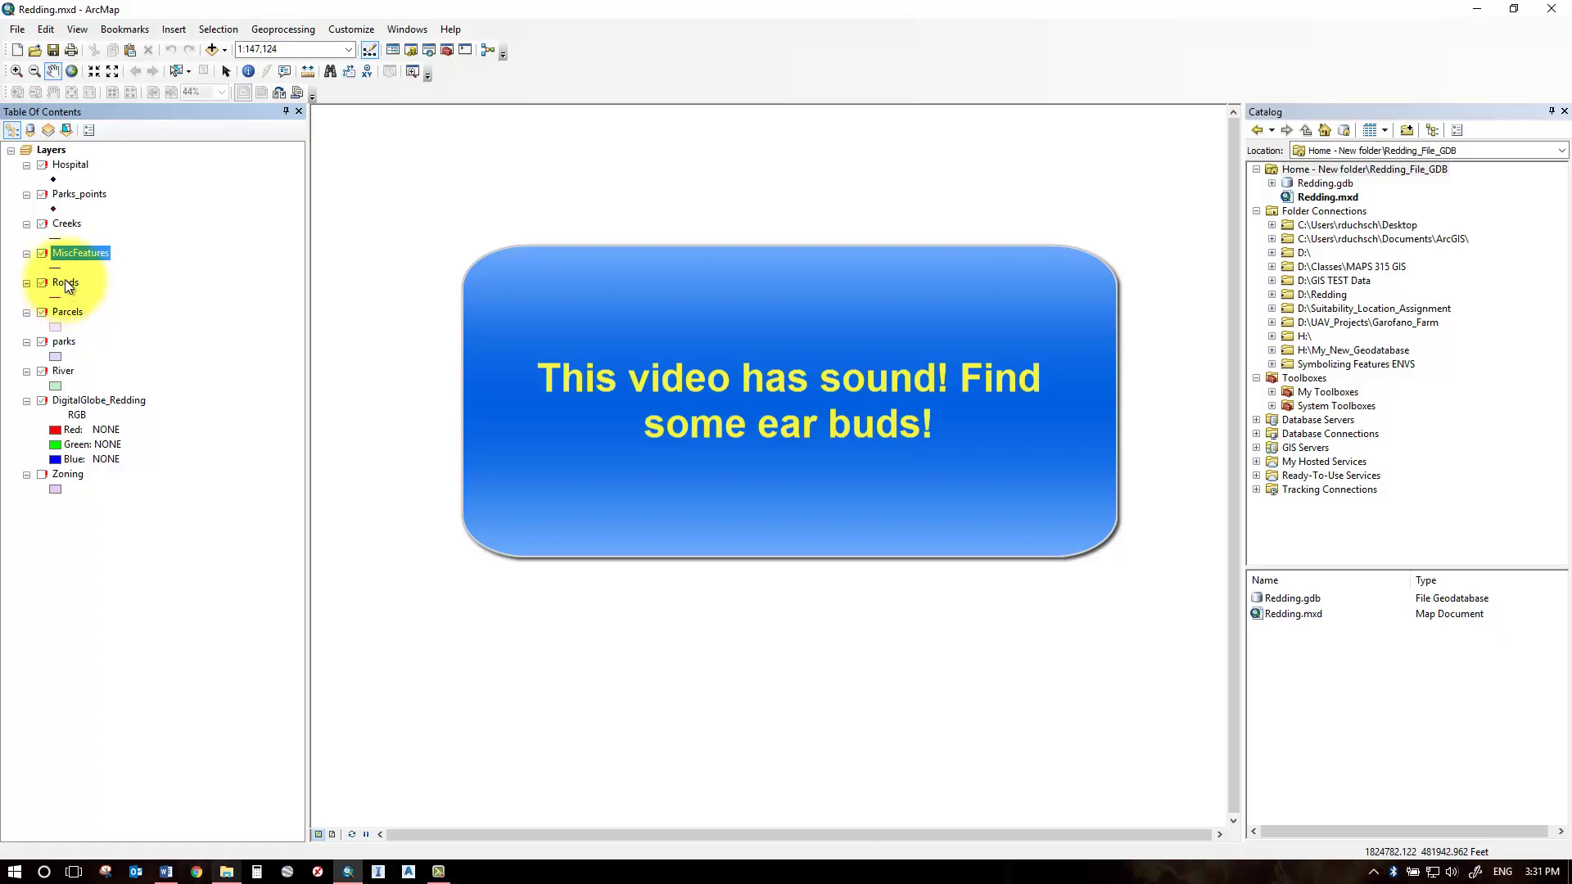
- Show the Hospital layer's Source properties and highlight its feature class and D:\Redding_File_GDB\Redding.gdb path
{"action": "right_click", "coordinate": [74, 172]}
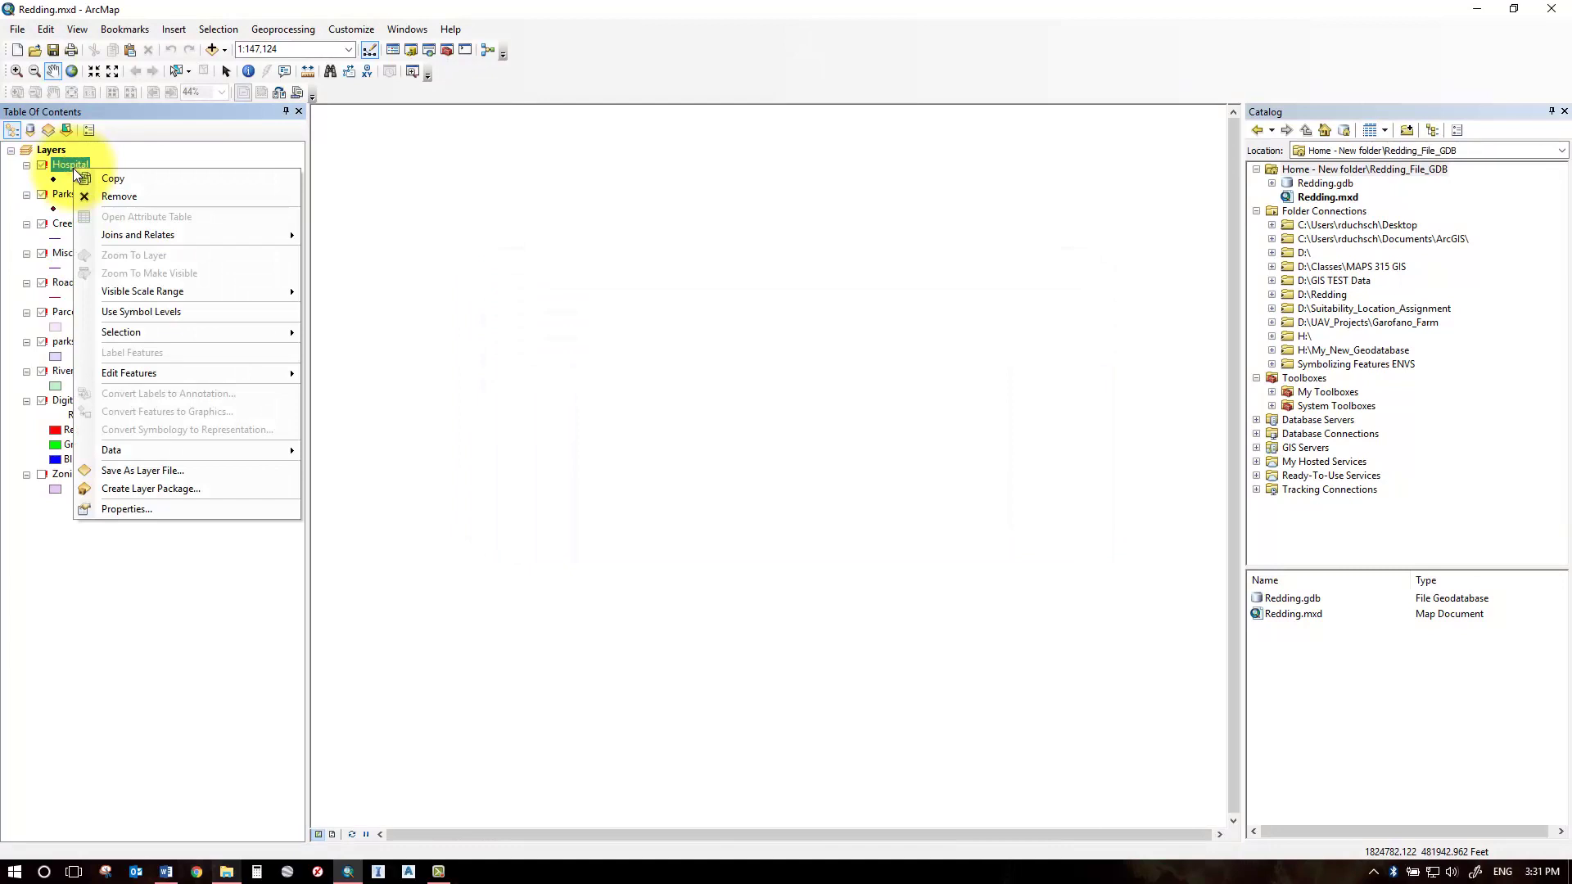
{"action": "left_click", "coordinate": [138, 510]}
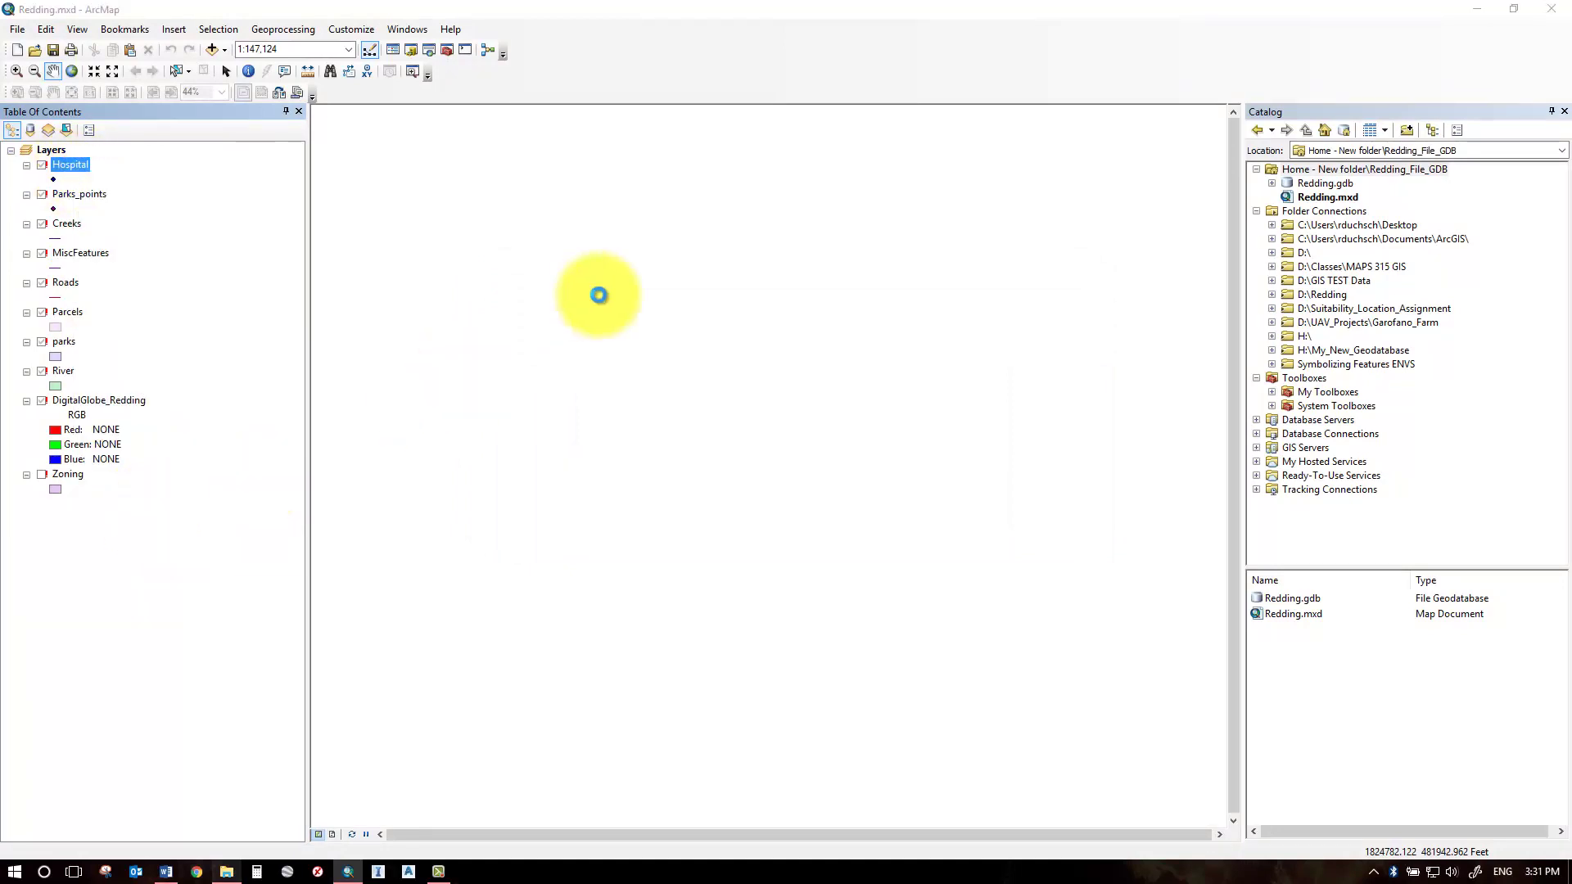
{"action": "left_click", "coordinate": [578, 238]}
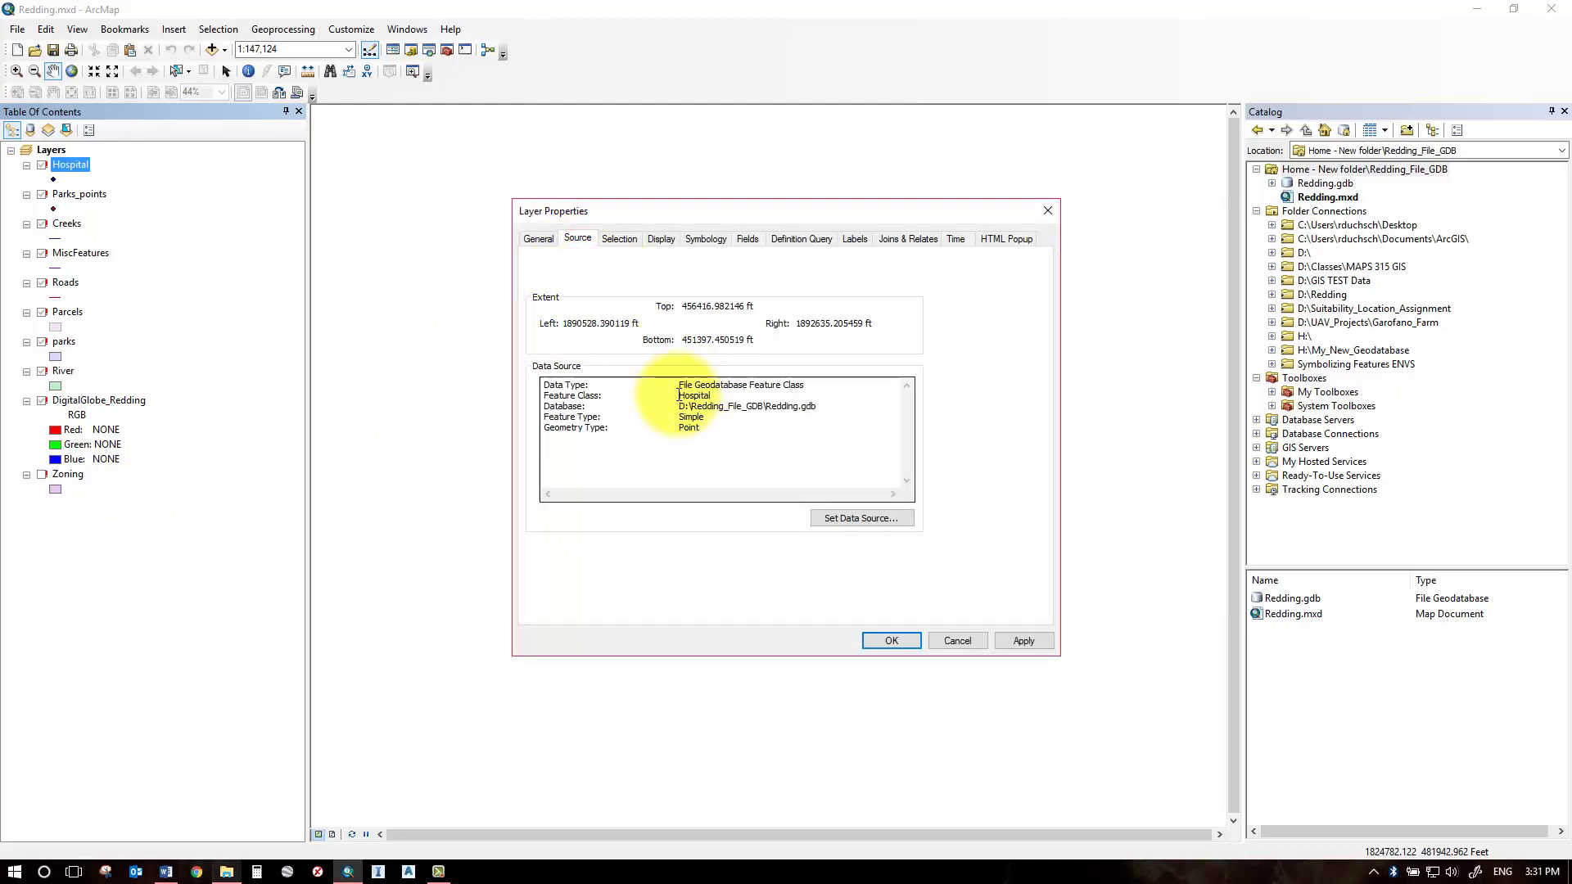
{"action": "left_click_drag", "start_coordinate": [679, 396], "coordinate": [725, 395]}
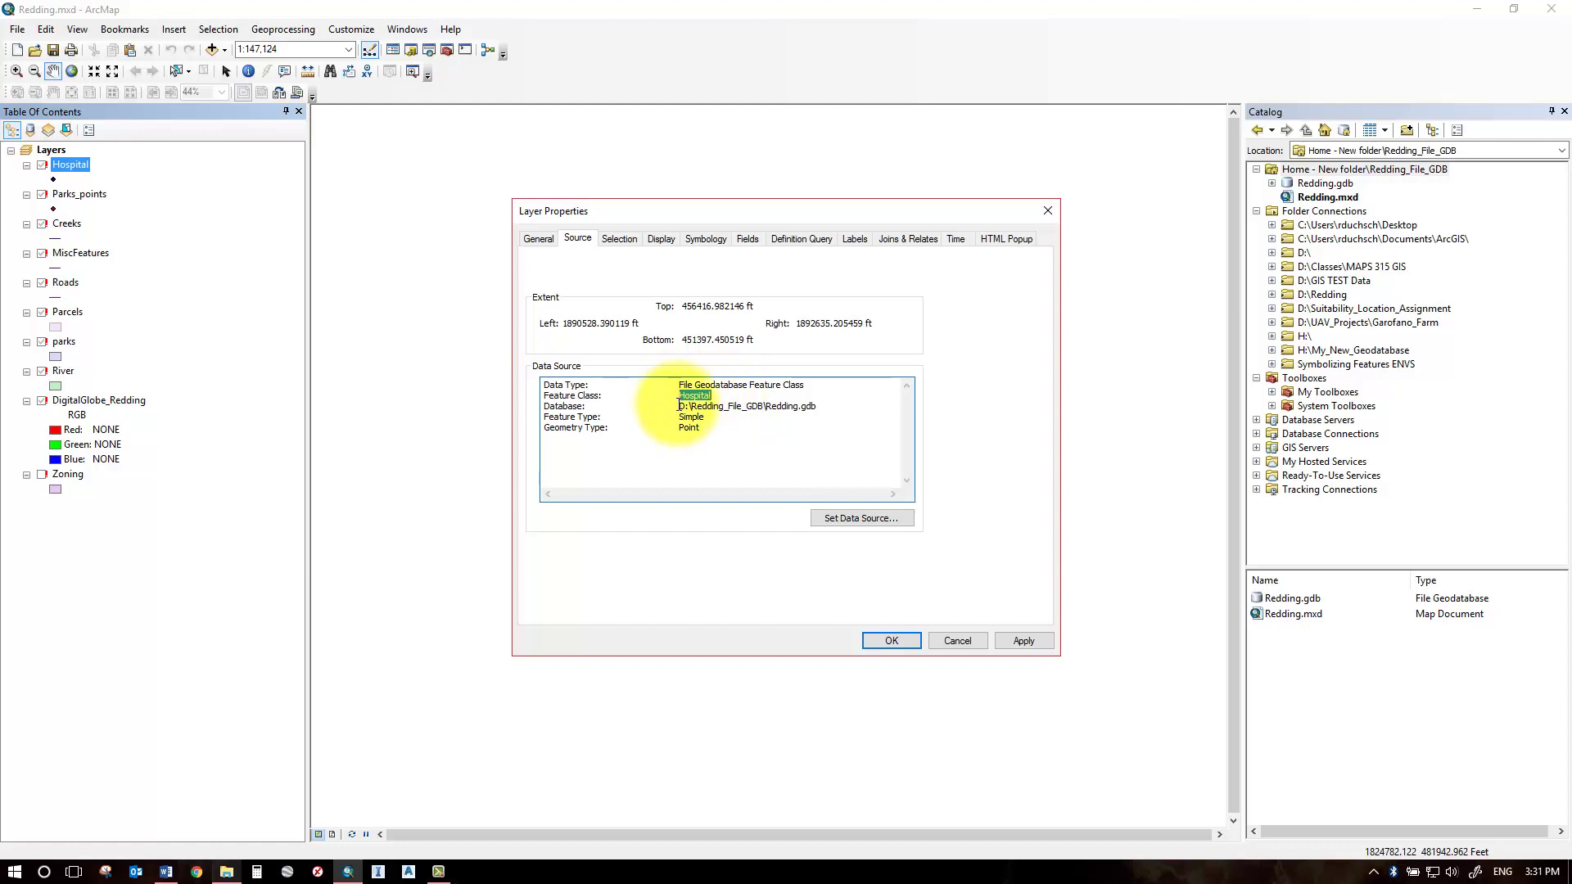
{"action": "left_click_drag", "start_coordinate": [679, 405], "coordinate": [821, 404]}
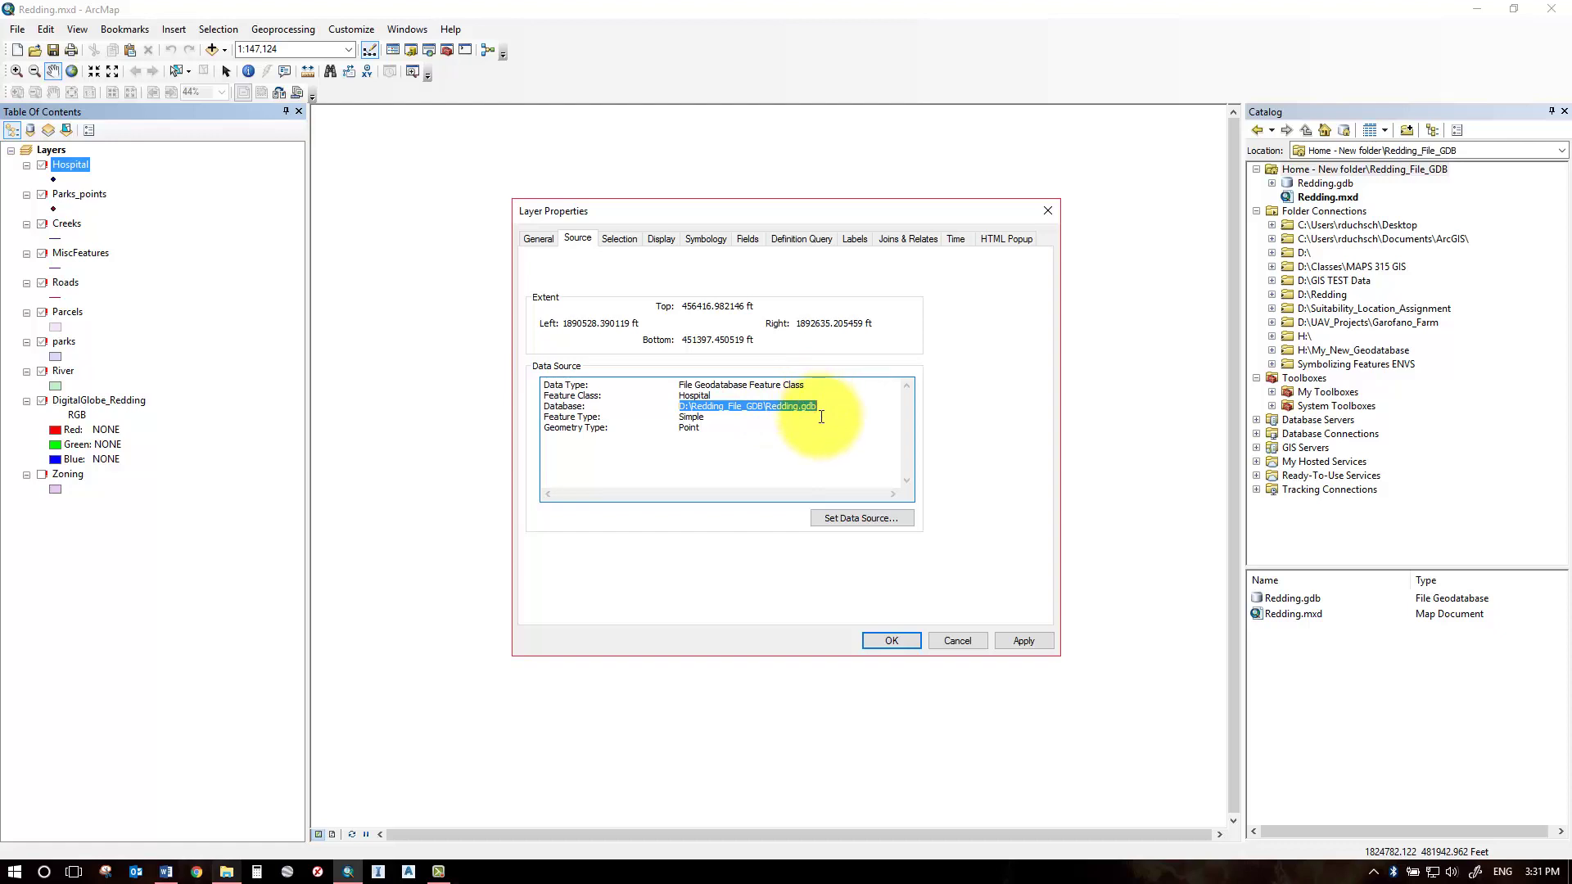
- Open File Explorer at drive D and place it beside the layer's database path
{"action": "left_click", "coordinate": [222, 874]}
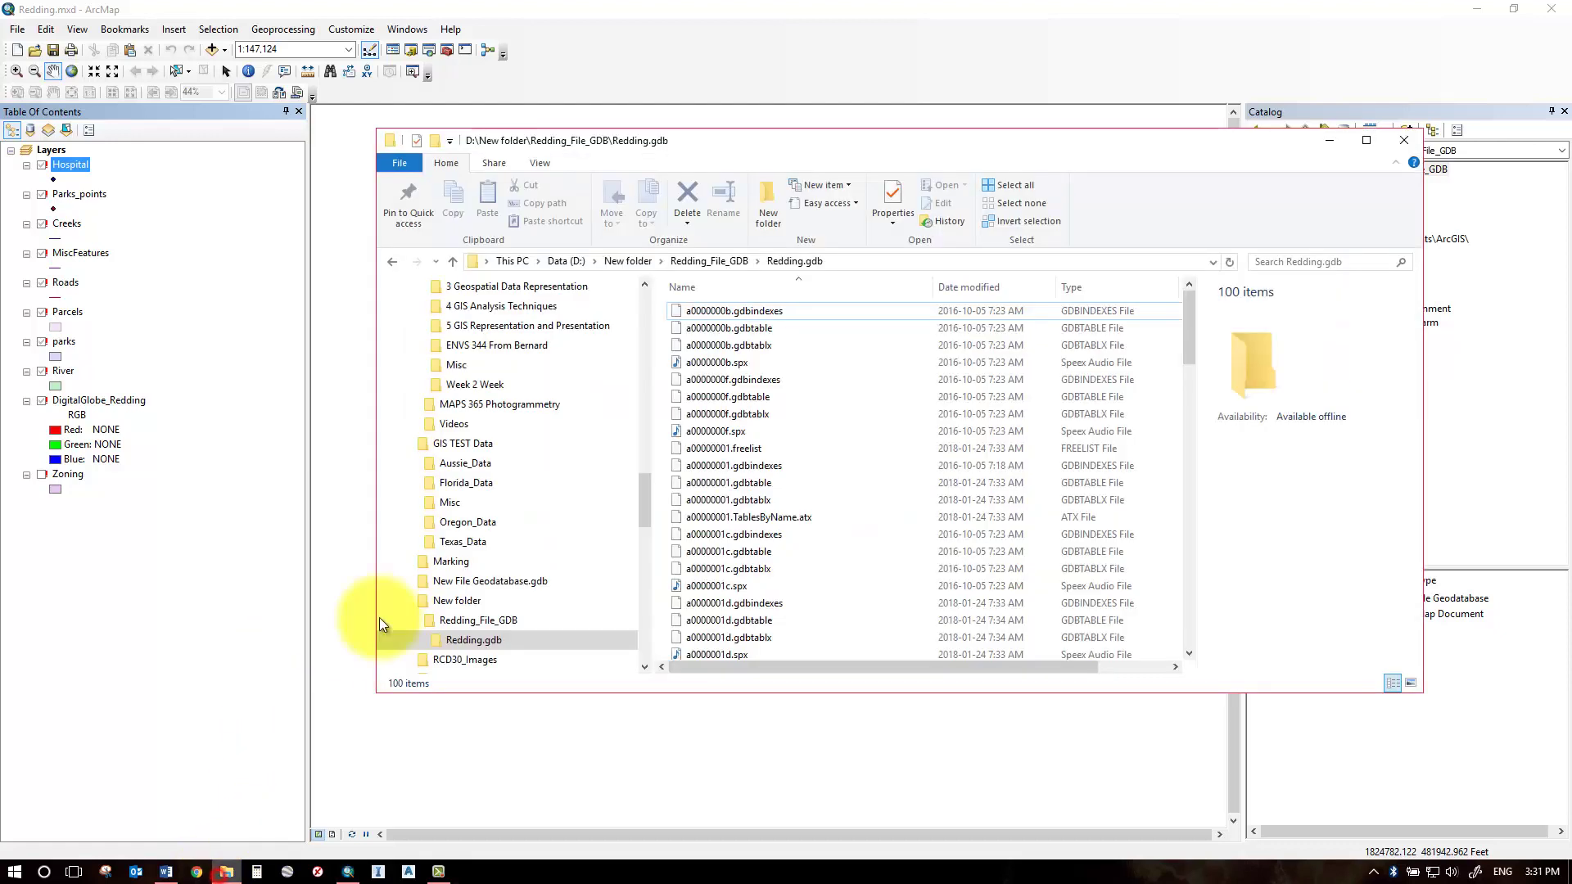
{"action": "left_click", "coordinate": [565, 262]}
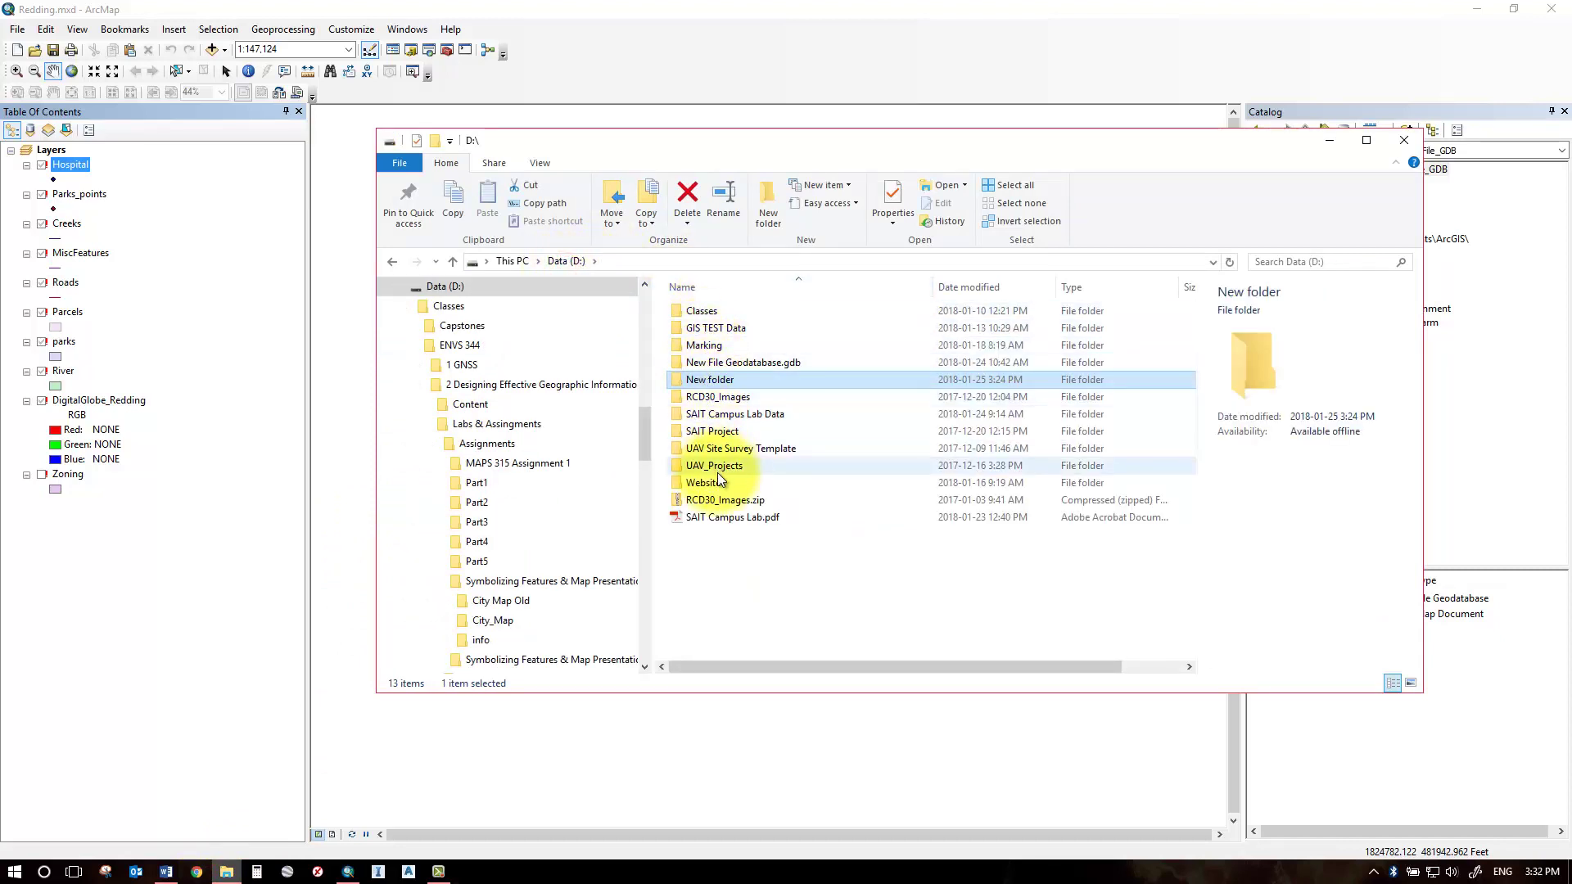
{"action": "left_click", "coordinate": [682, 143]}
{"action": "left_click_drag", "start_coordinate": [700, 142], "coordinate": [1193, 105]}
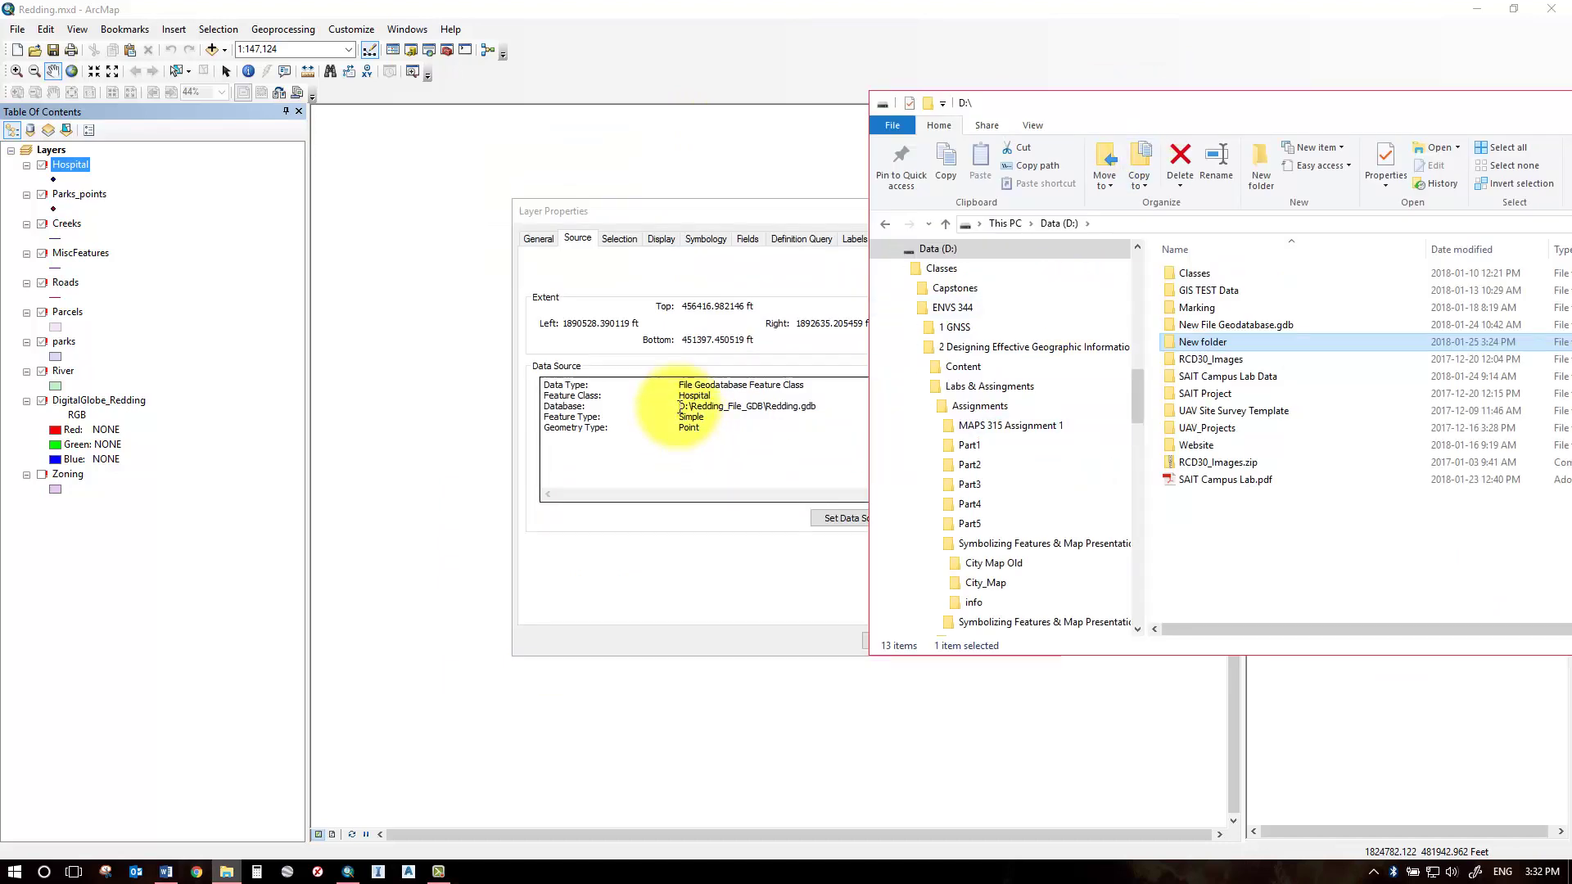
{"action": "left_click_drag", "start_coordinate": [678, 406], "coordinate": [764, 407]}
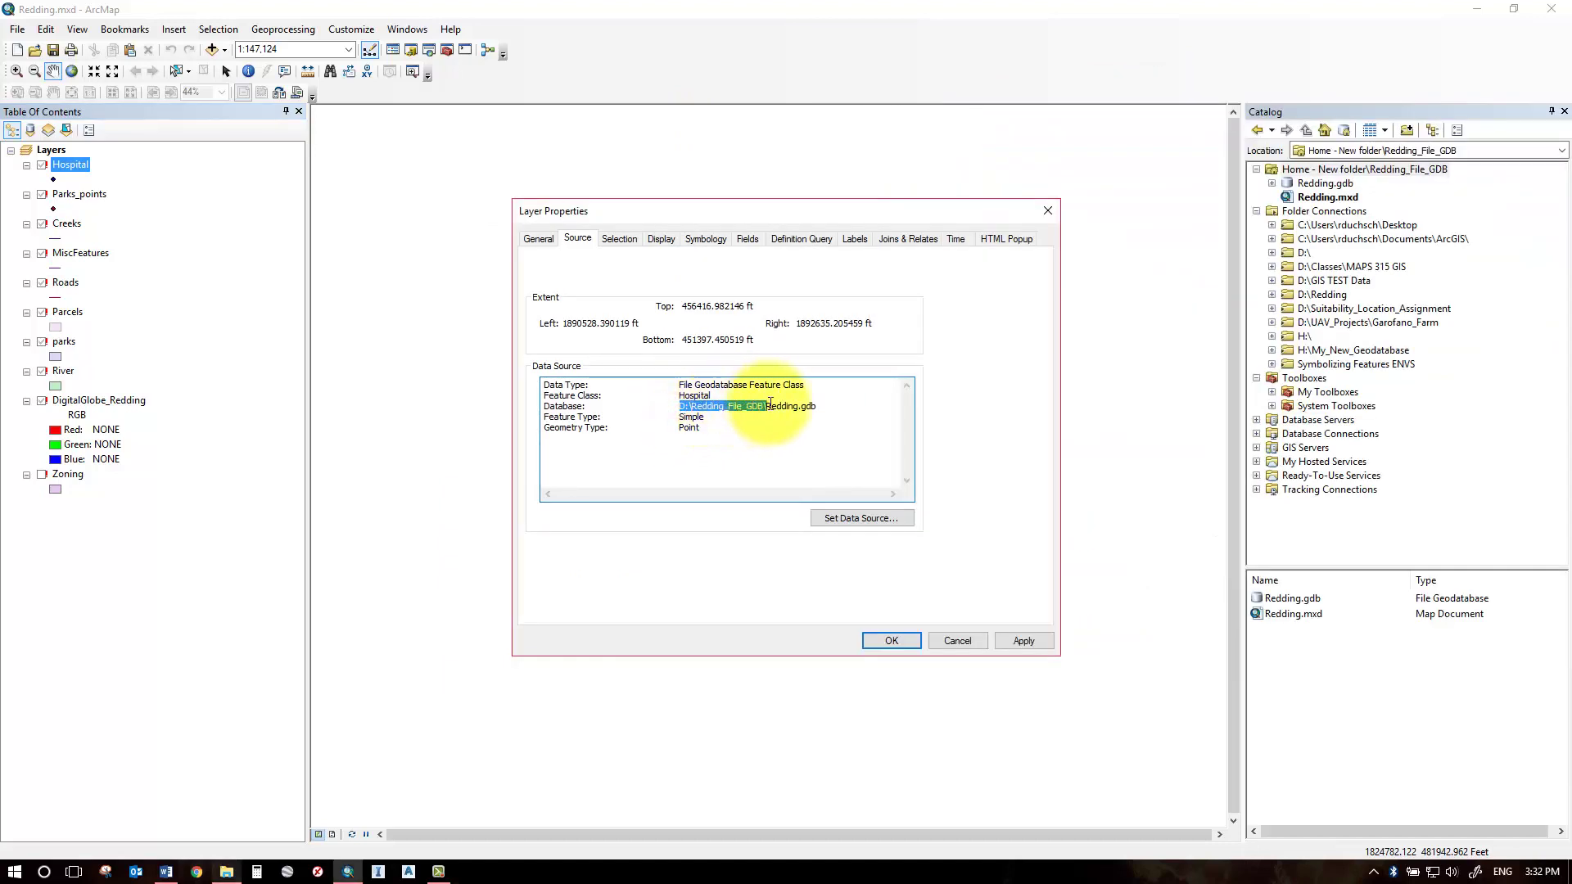
- Browse into D:\New folder\Redding_File_GDB, where Redding.gdb and Redding.mxd now sit
{"action": "left_click", "coordinate": [227, 871]}
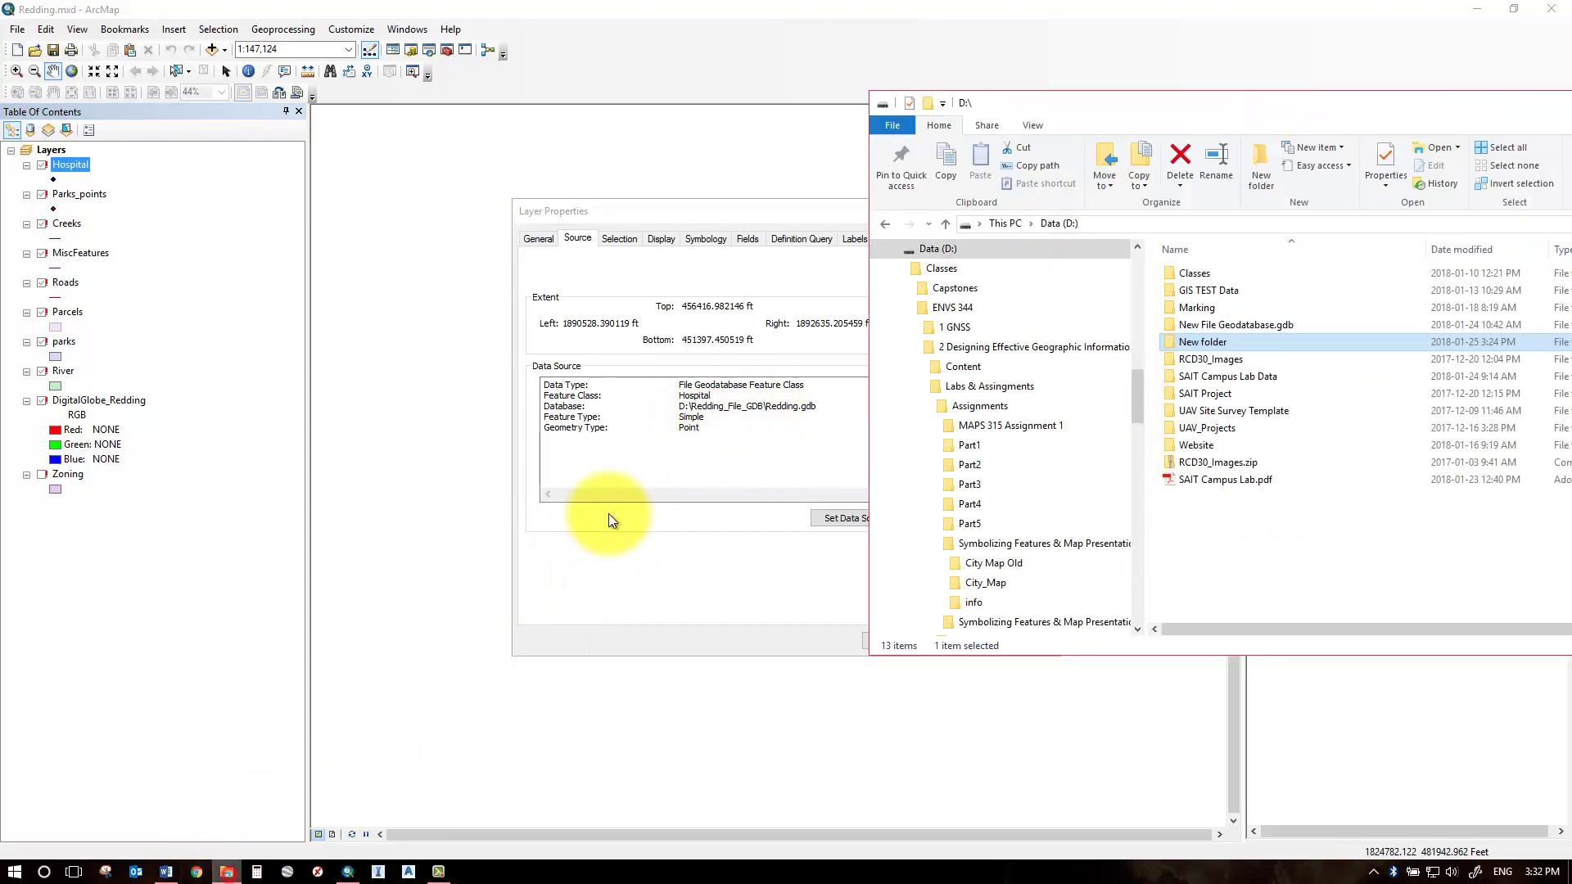
{"action": "left_click", "coordinate": [1053, 221]}
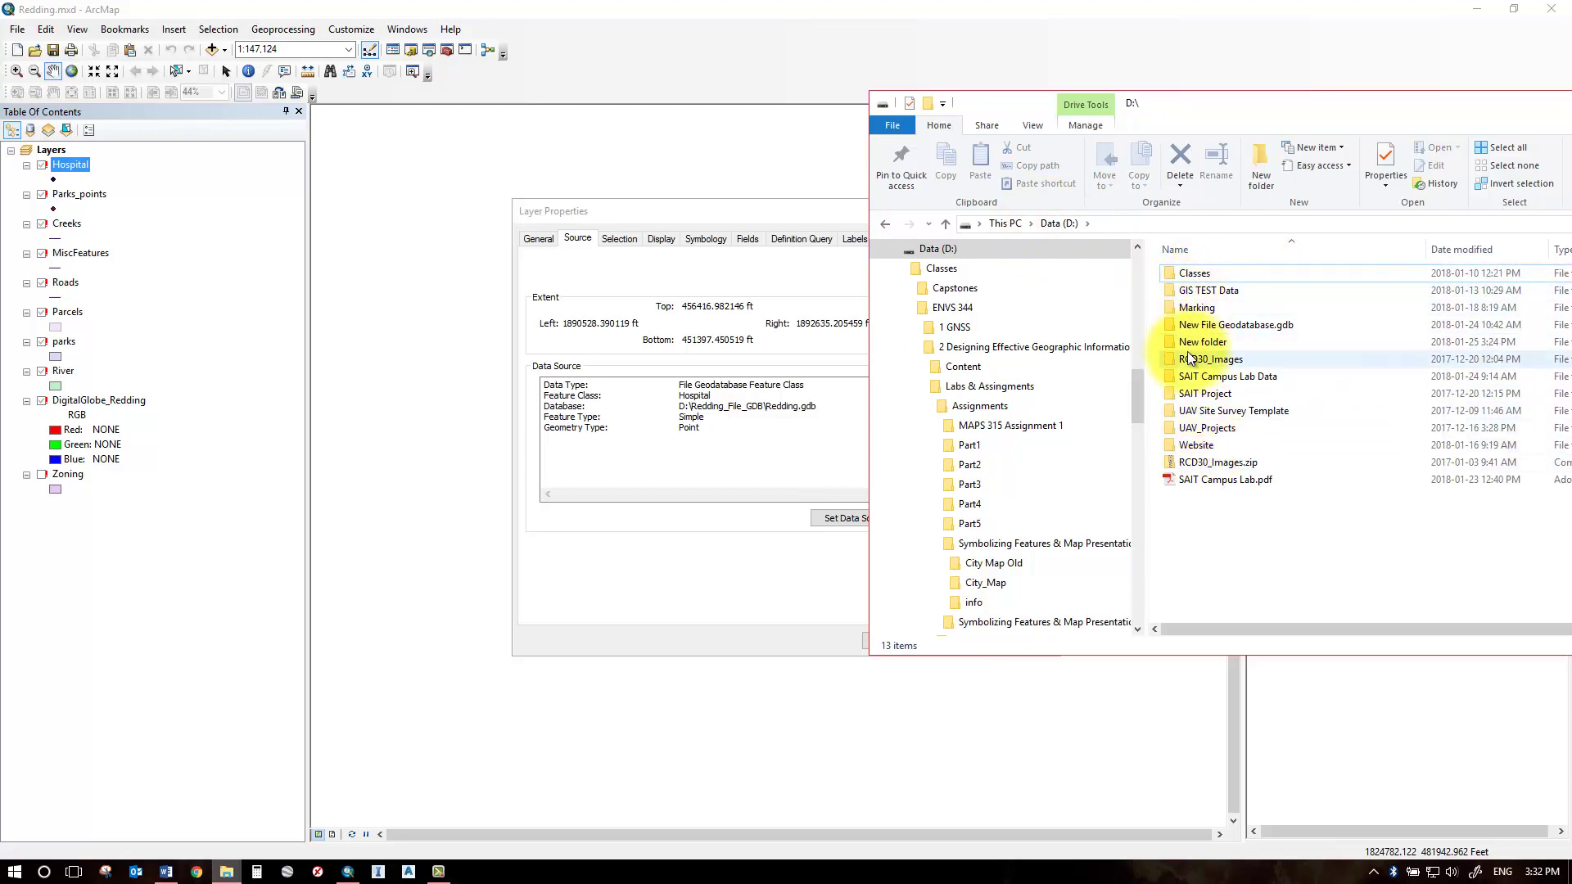
{"action": "mouse_move", "coordinate": [1185, 346]}
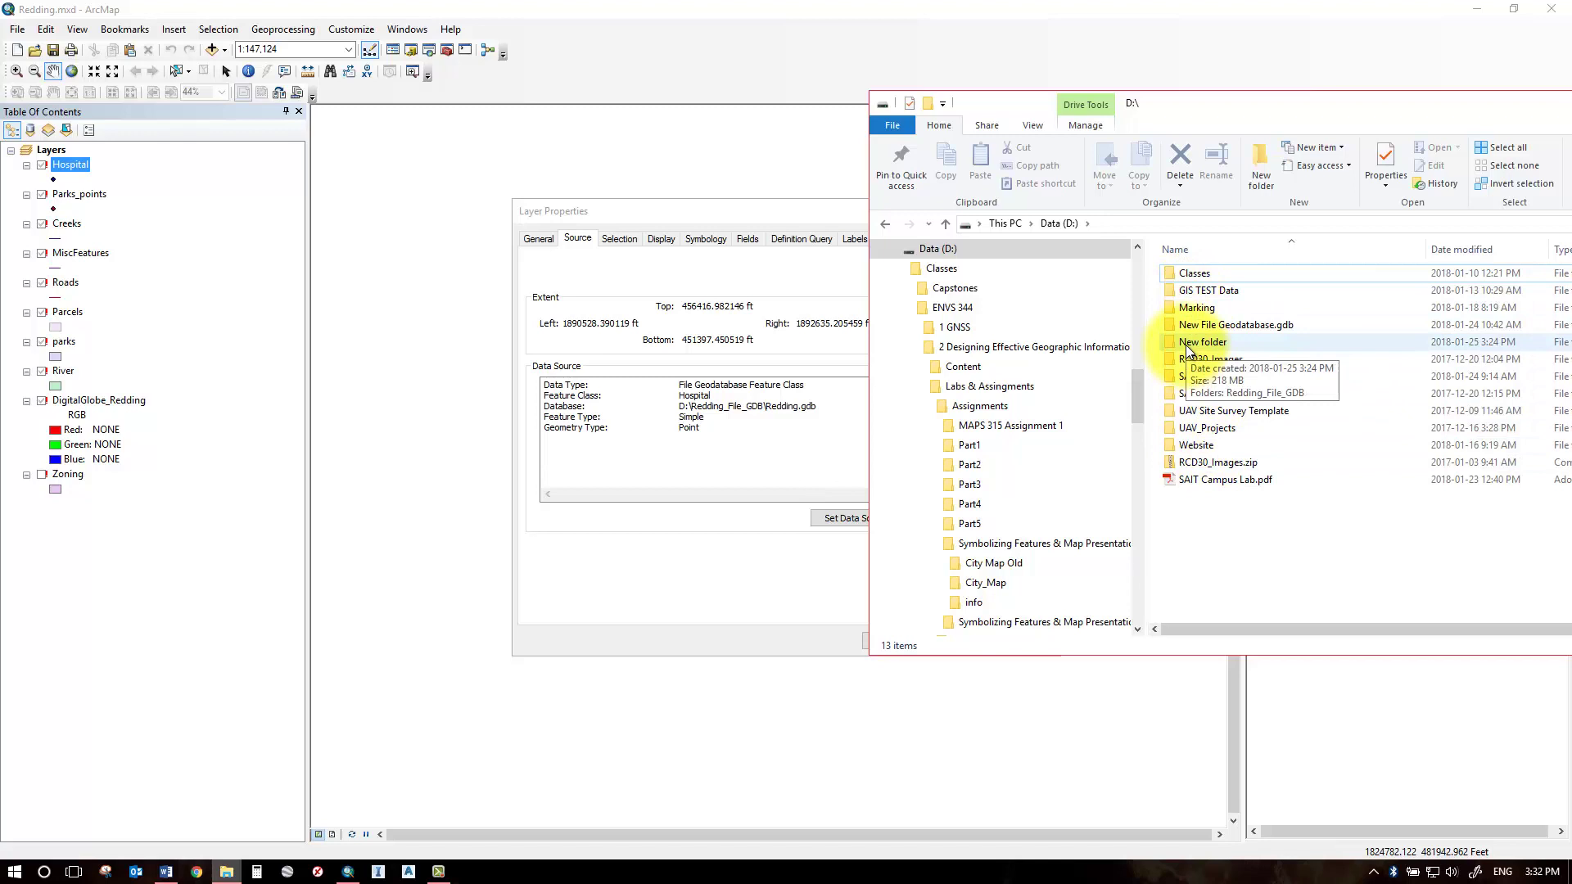
{"action": "double_click", "coordinate": [1185, 344]}
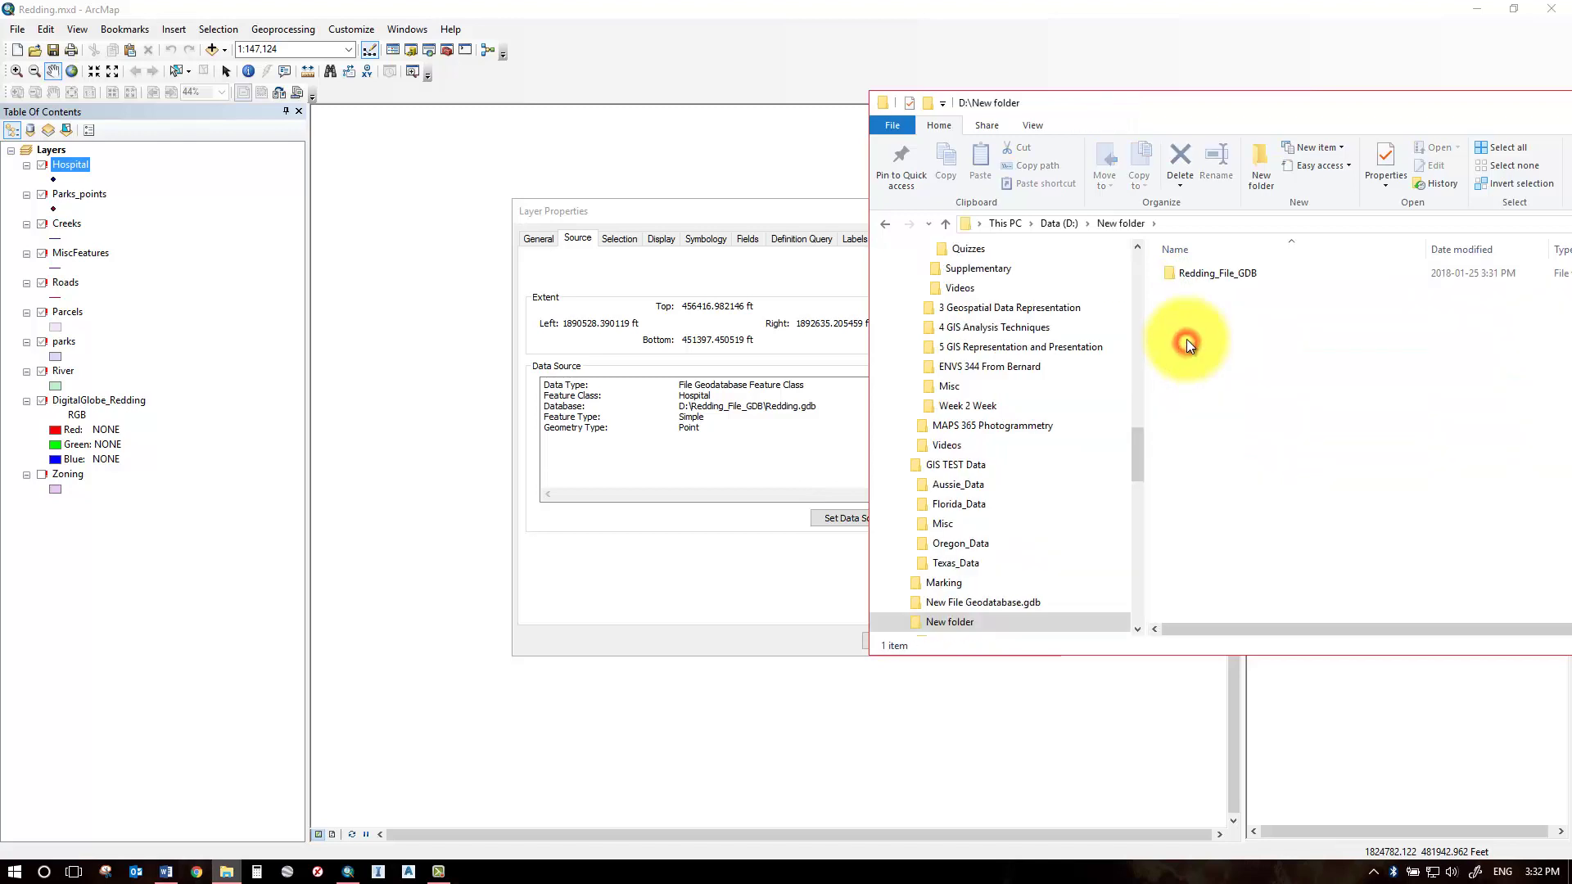
{"action": "double_click", "coordinate": [1189, 278]}
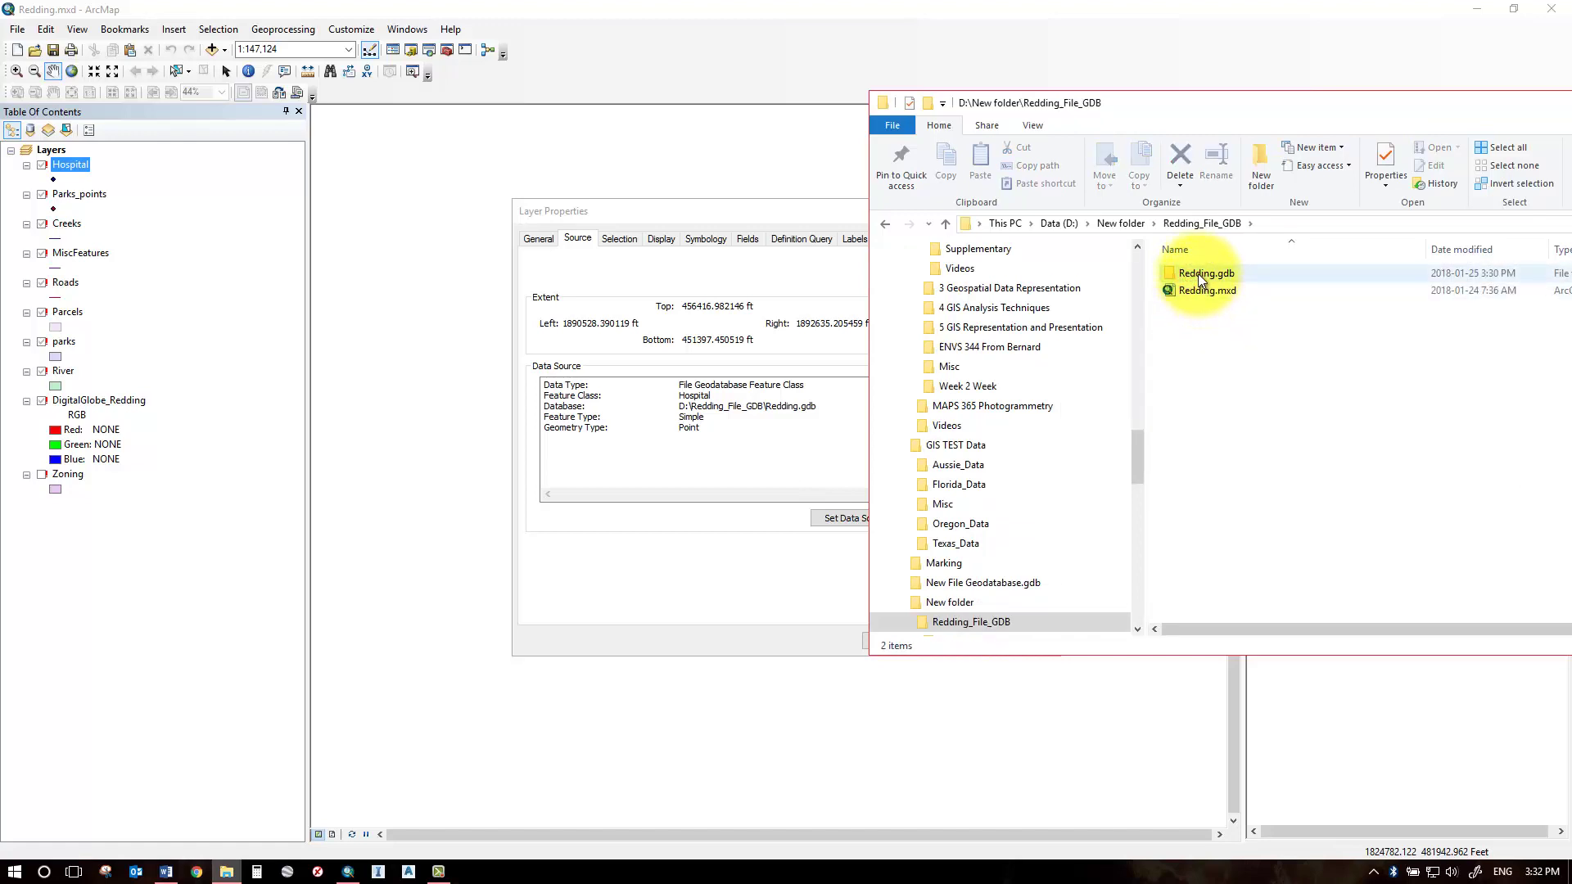
{"action": "left_click_drag", "start_coordinate": [1254, 99], "coordinate": [1331, 90]}
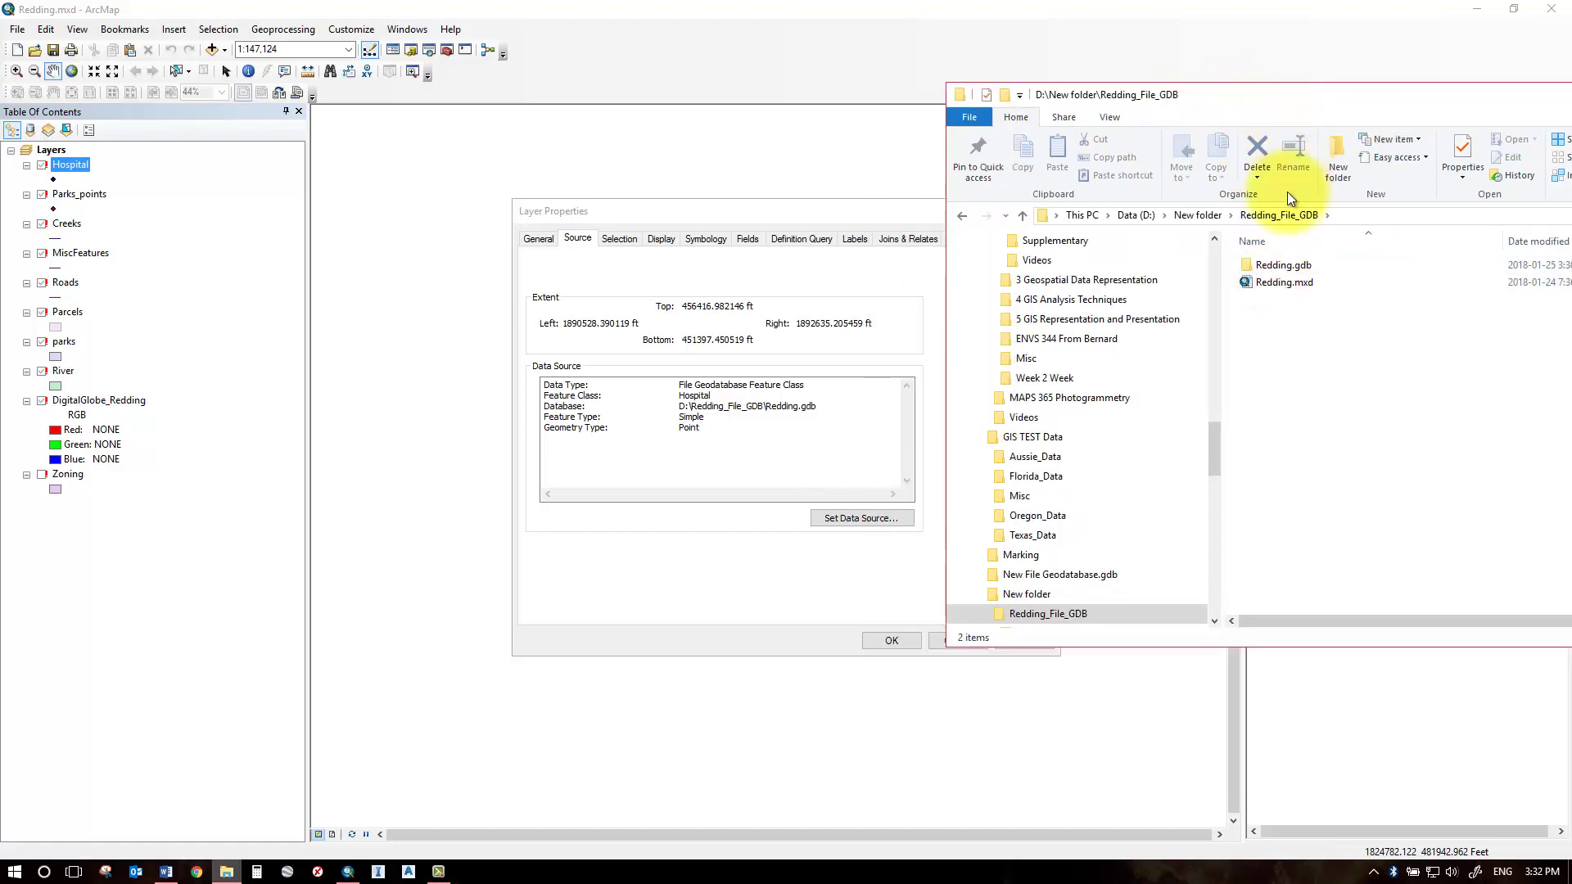
{"action": "left_click", "coordinate": [1274, 215]}
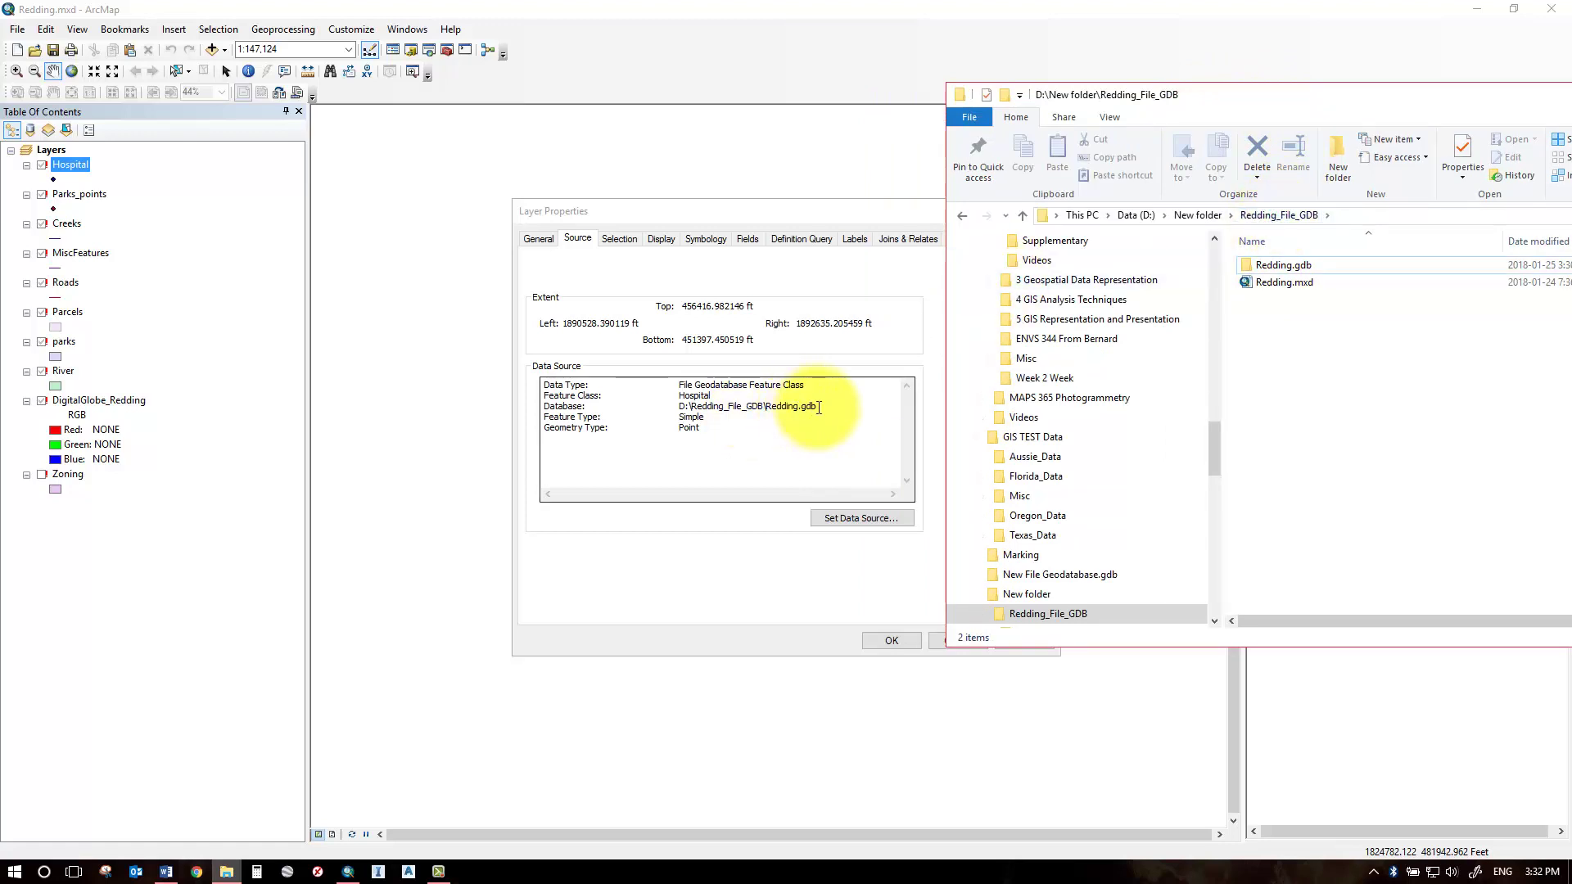
- In Set Data Source, browse to the D:\New folder\Redding_File_GDB folder
{"action": "left_click", "coordinate": [839, 518]}
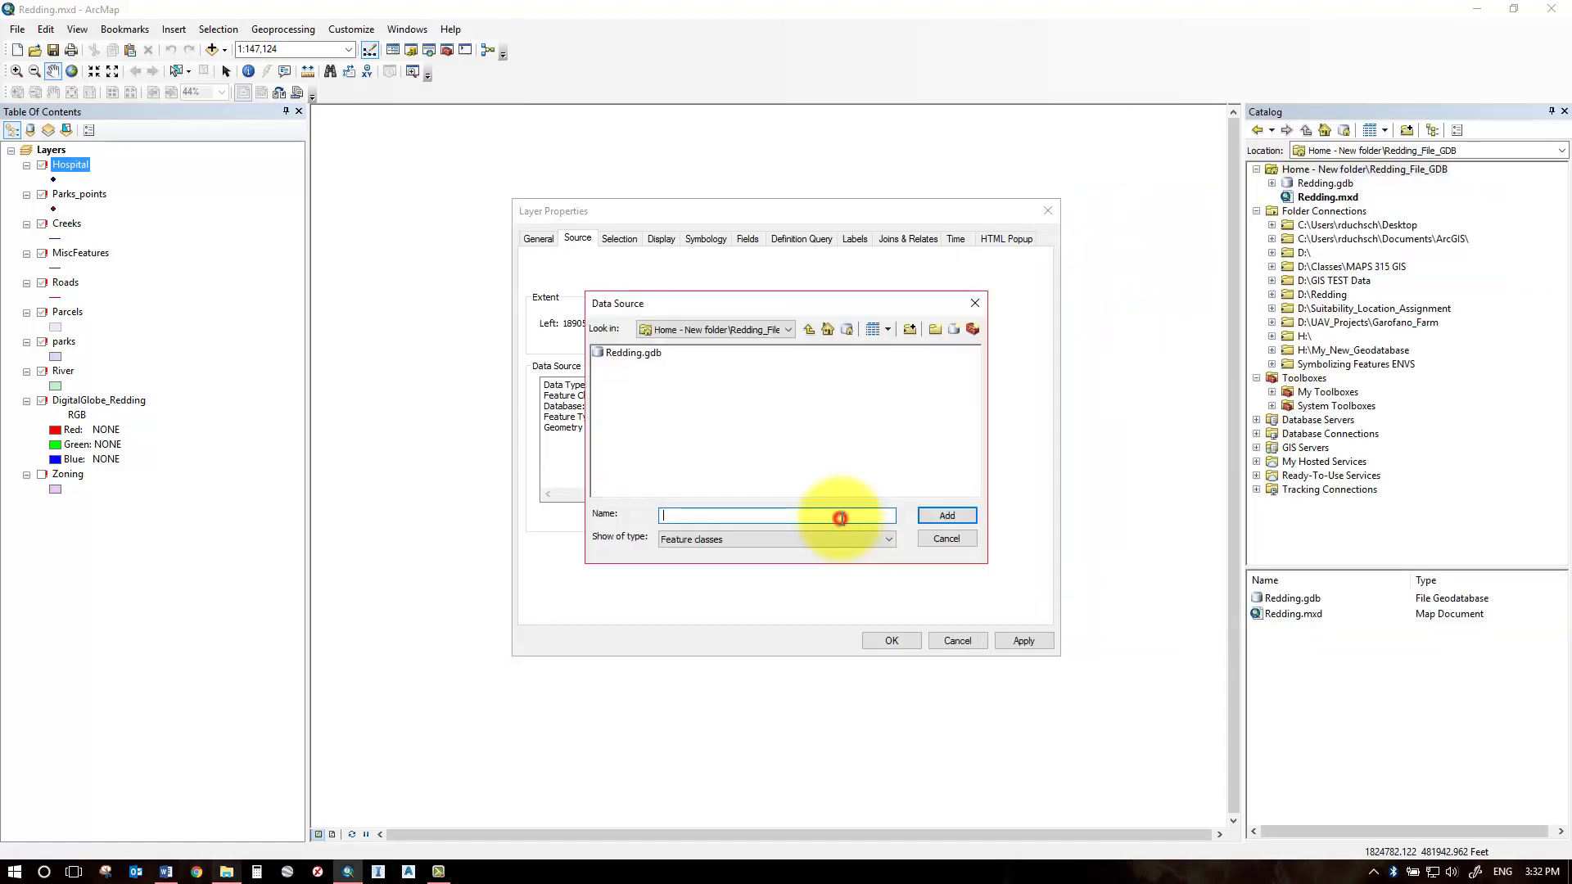
{"action": "left_click", "coordinate": [808, 329]}
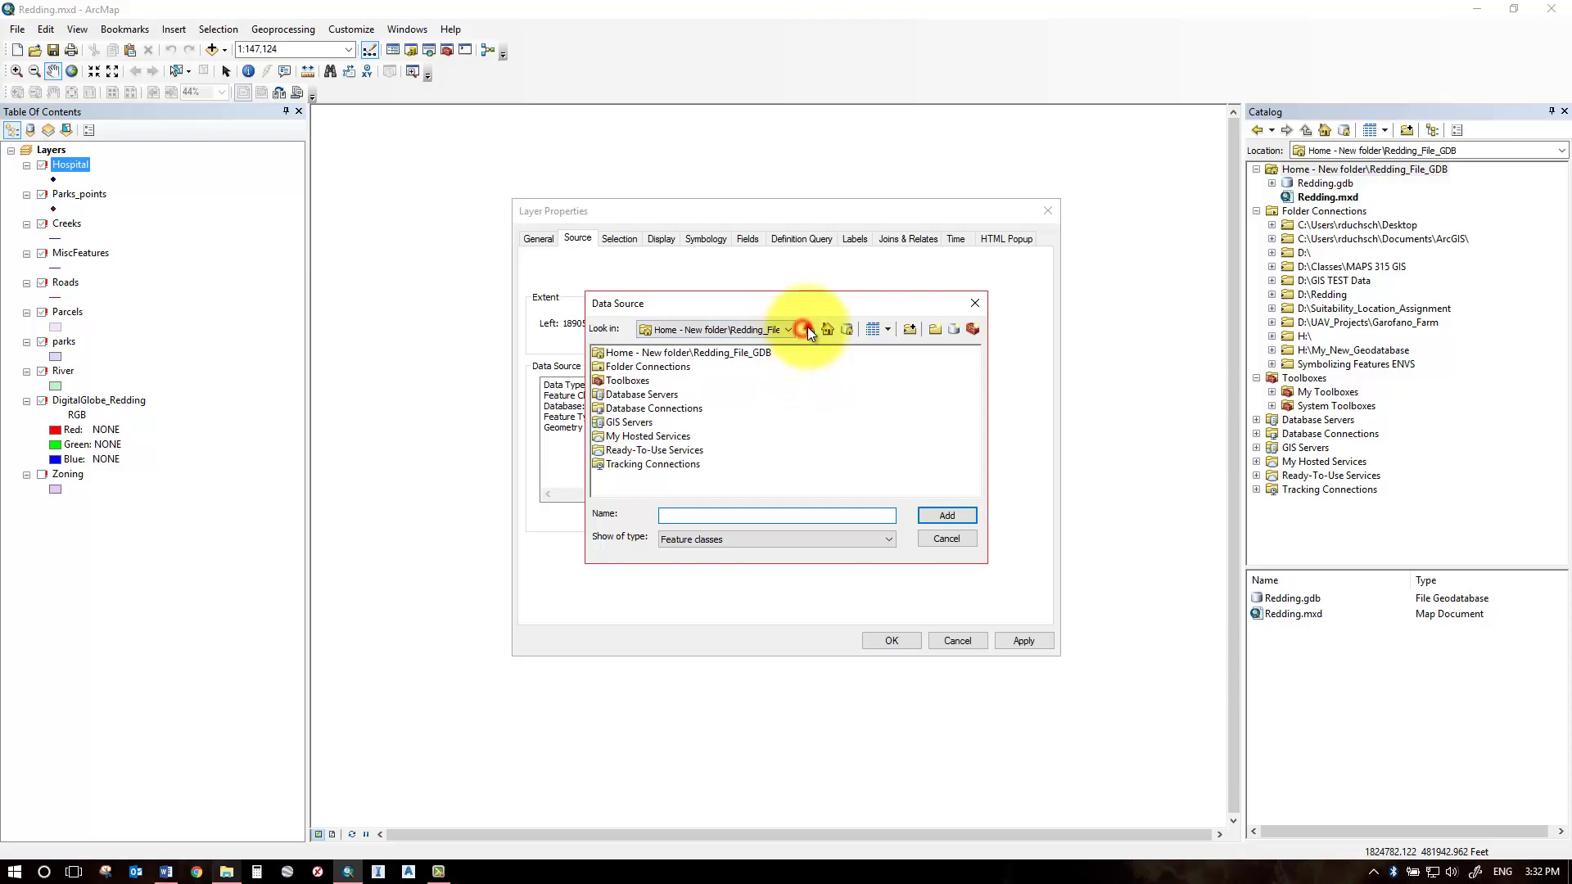
{"action": "left_click", "coordinate": [663, 331]}
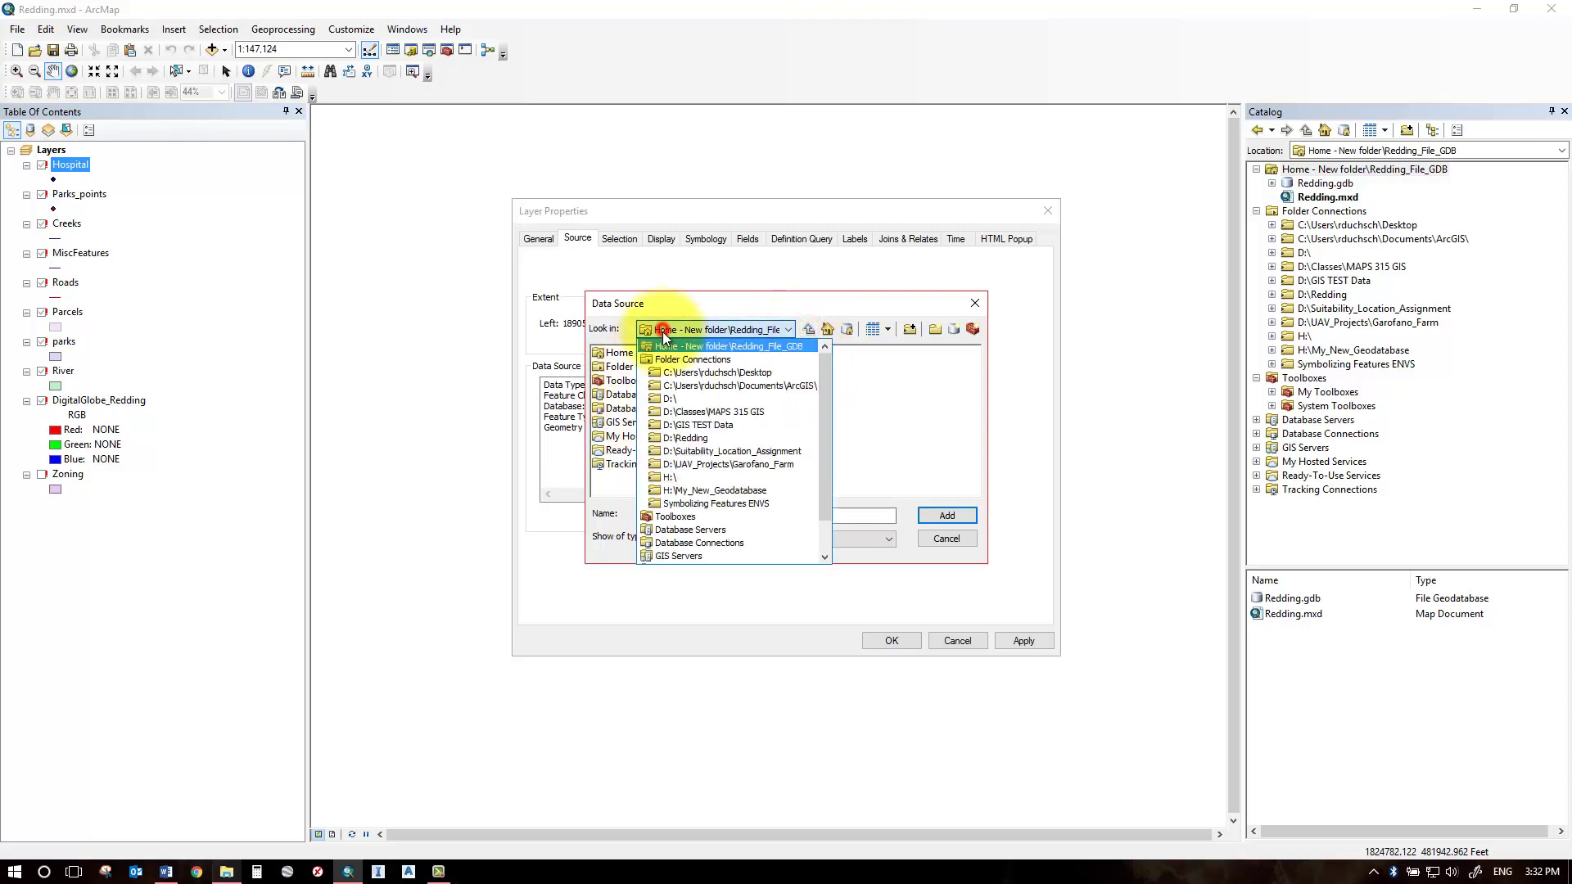
{"action": "left_click", "coordinate": [670, 399]}
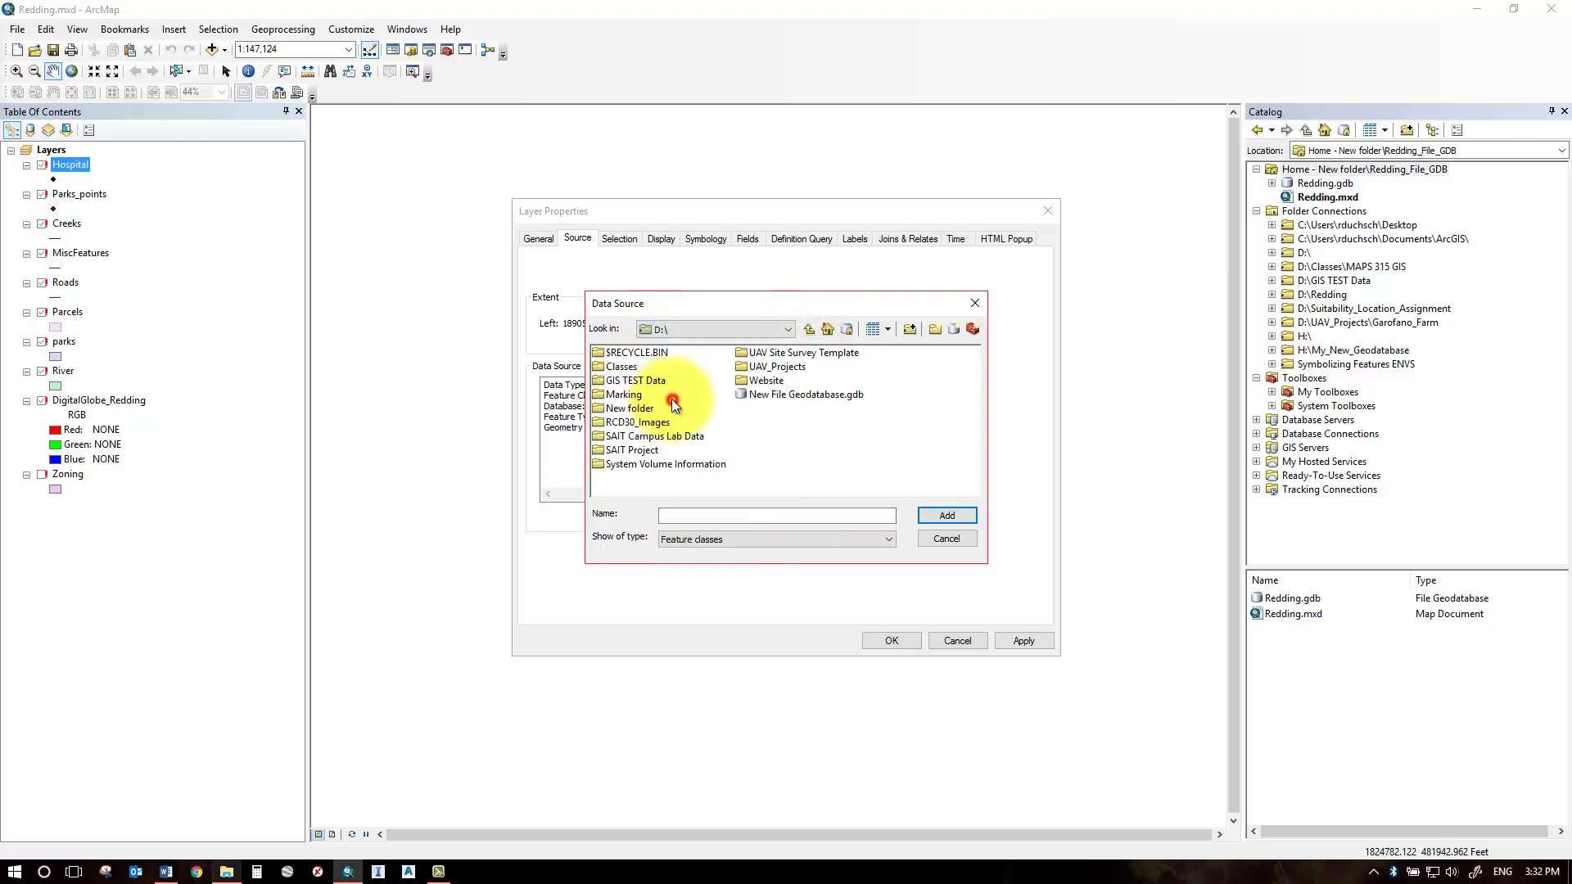
{"action": "double_click", "coordinate": [629, 408]}
{"action": "double_click", "coordinate": [622, 356]}
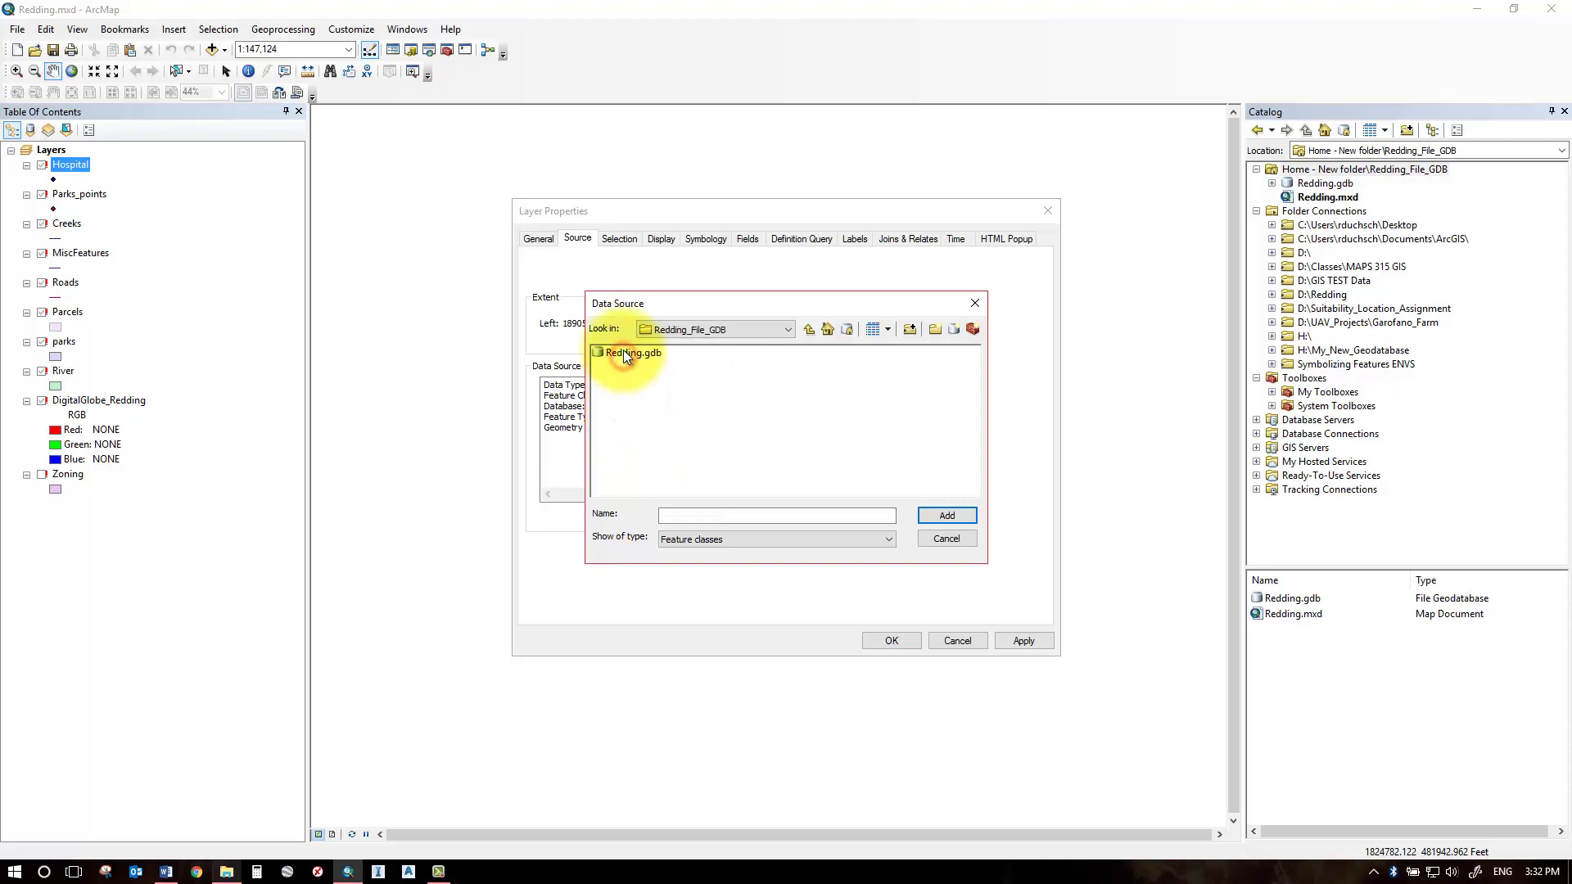
{"action": "left_click_drag", "start_coordinate": [669, 308], "coordinate": [663, 482]}
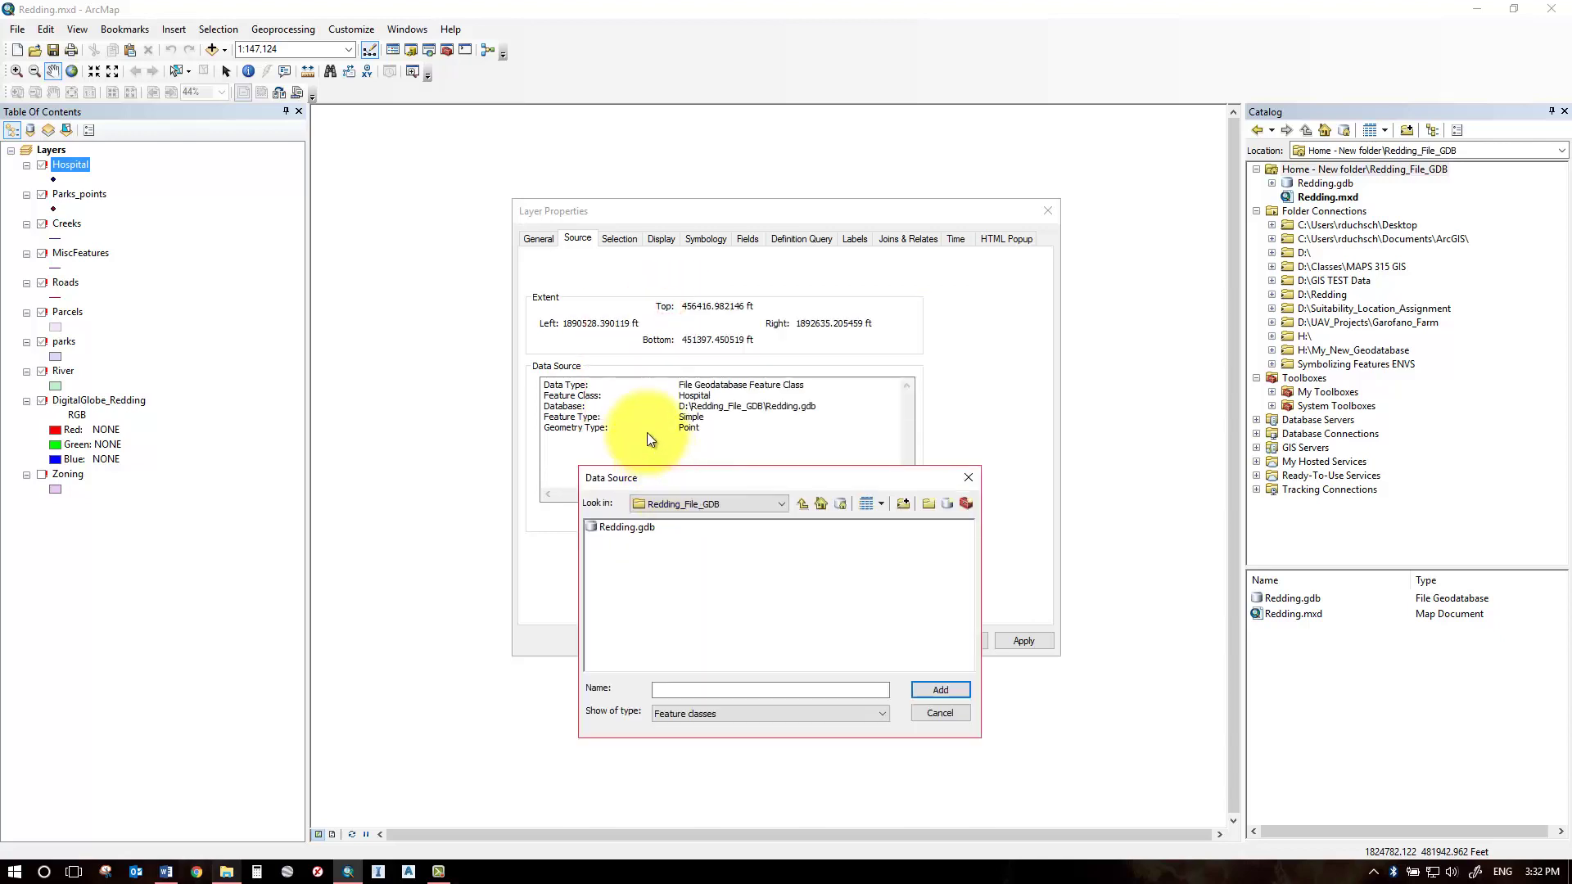
- Pick Hospital inside the moved Redding.gdb, then cancel without applying the new source
{"action": "left_click", "coordinate": [709, 397]}
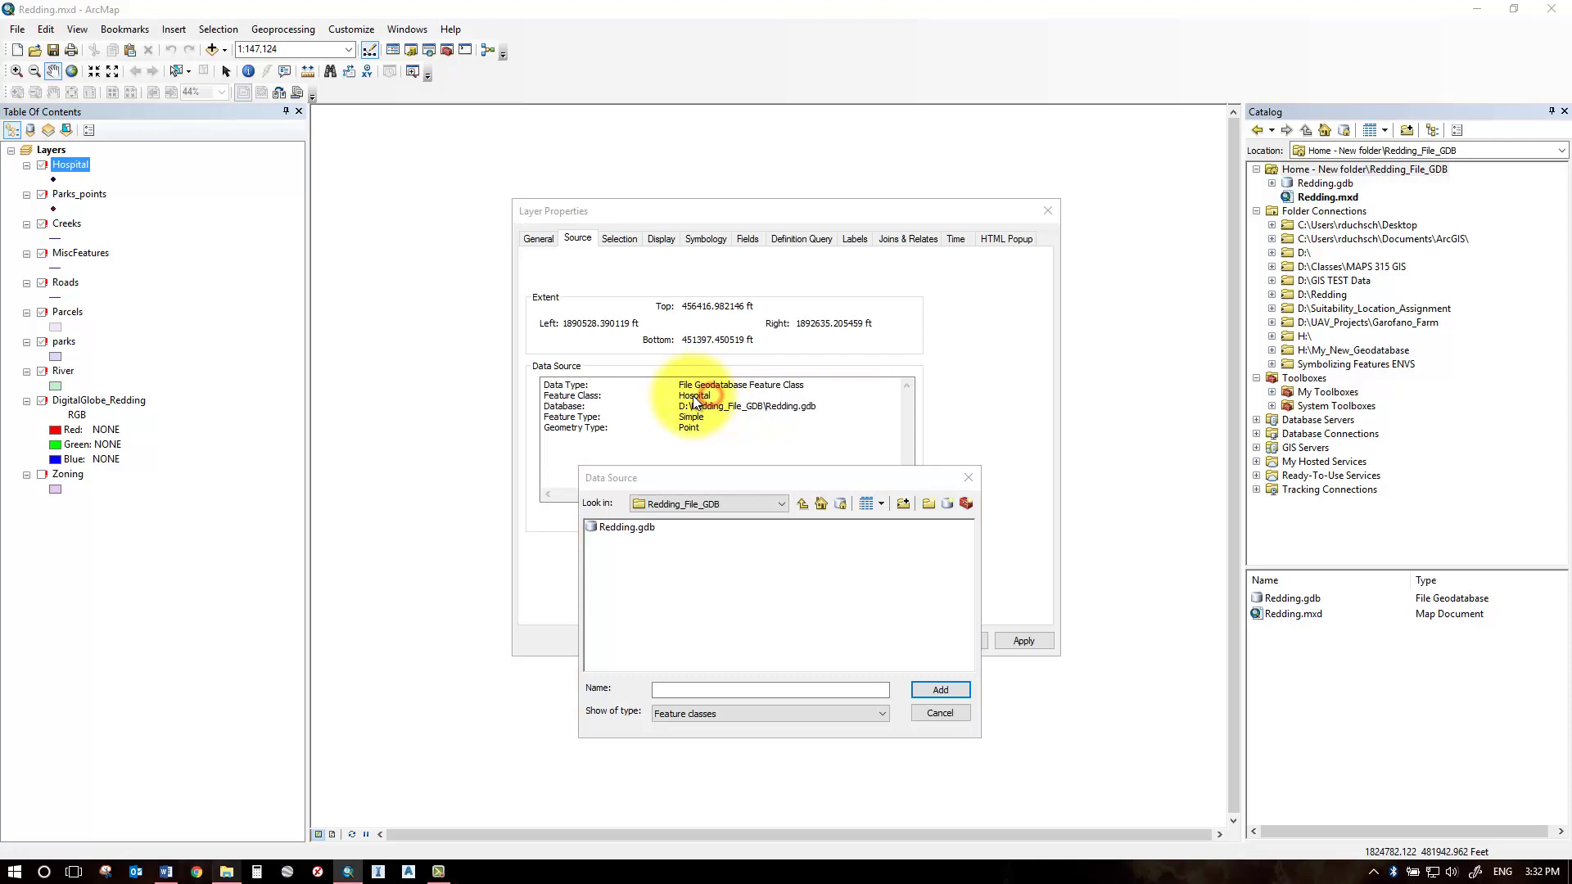
{"action": "double_click", "coordinate": [631, 526]}
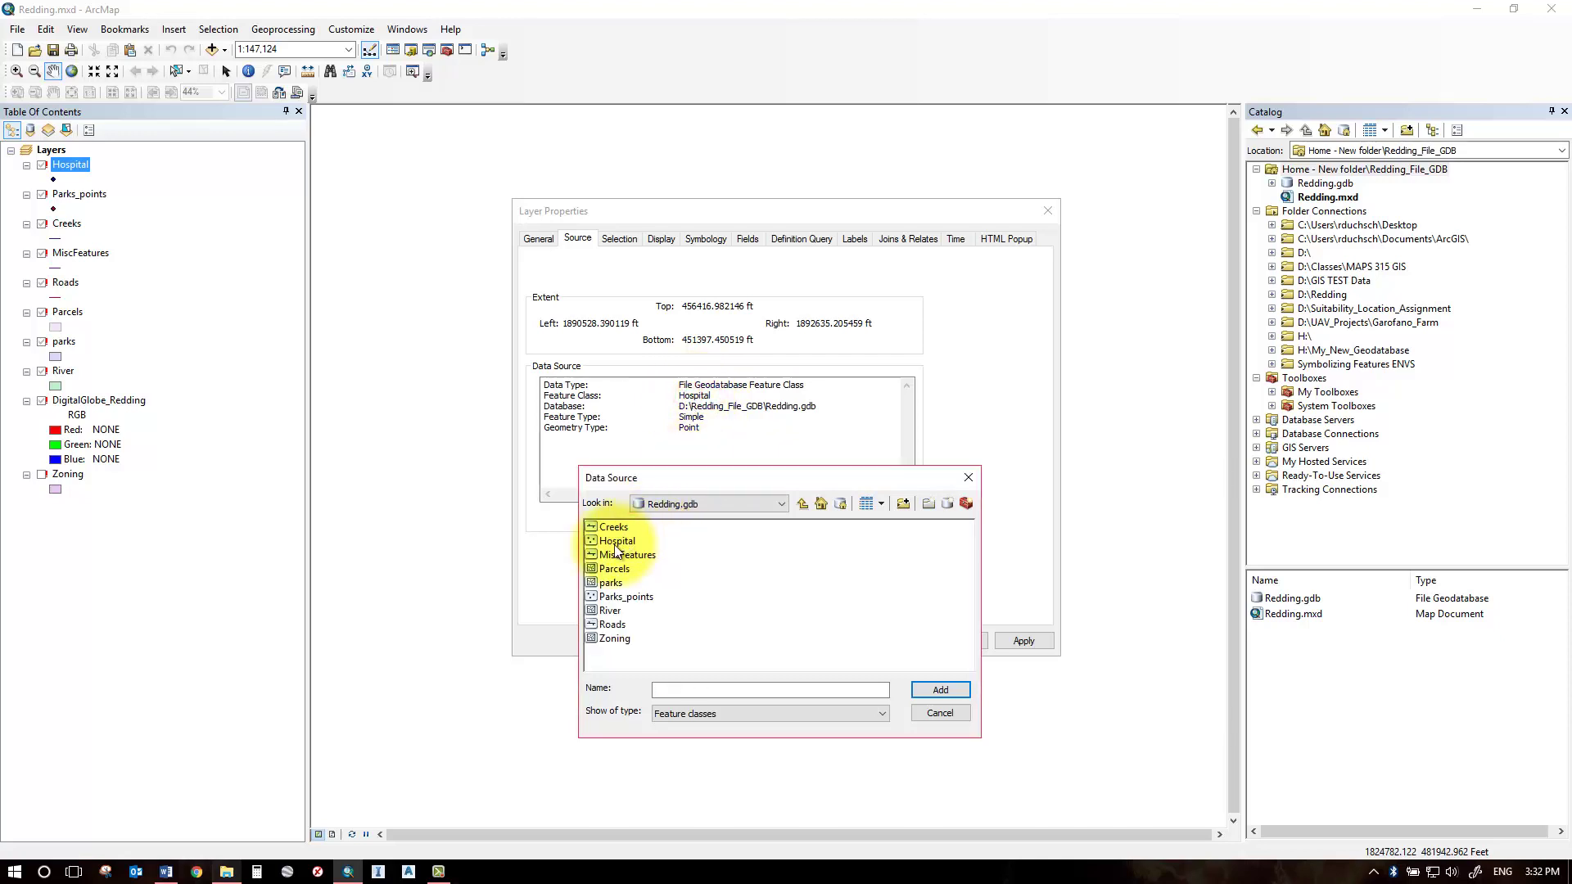
{"action": "left_click", "coordinate": [617, 541]}
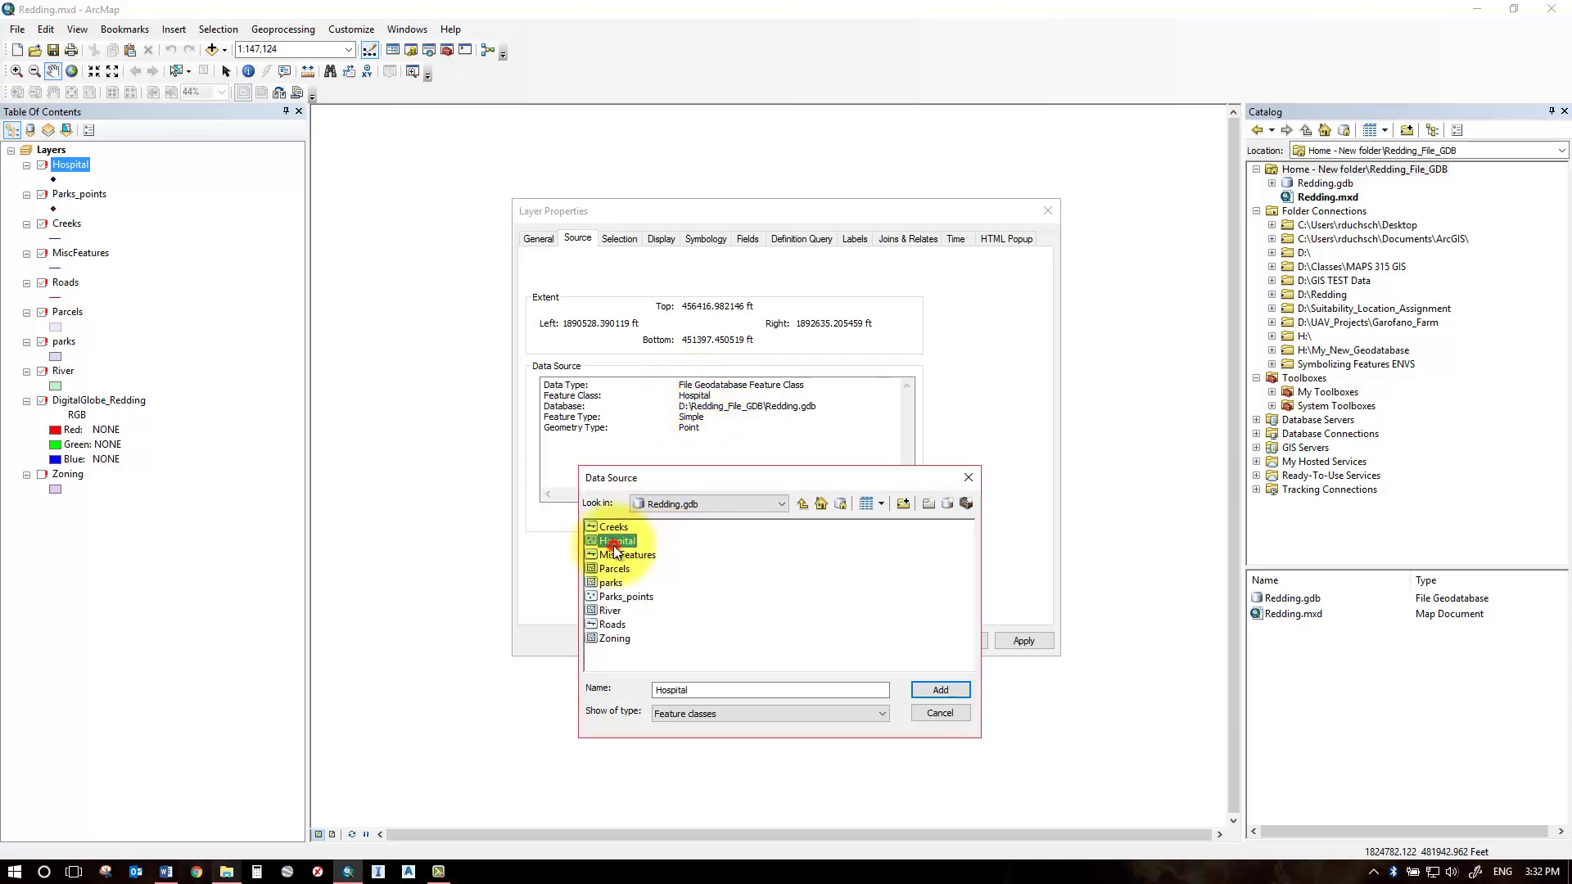
{"action": "left_click", "coordinate": [924, 689]}
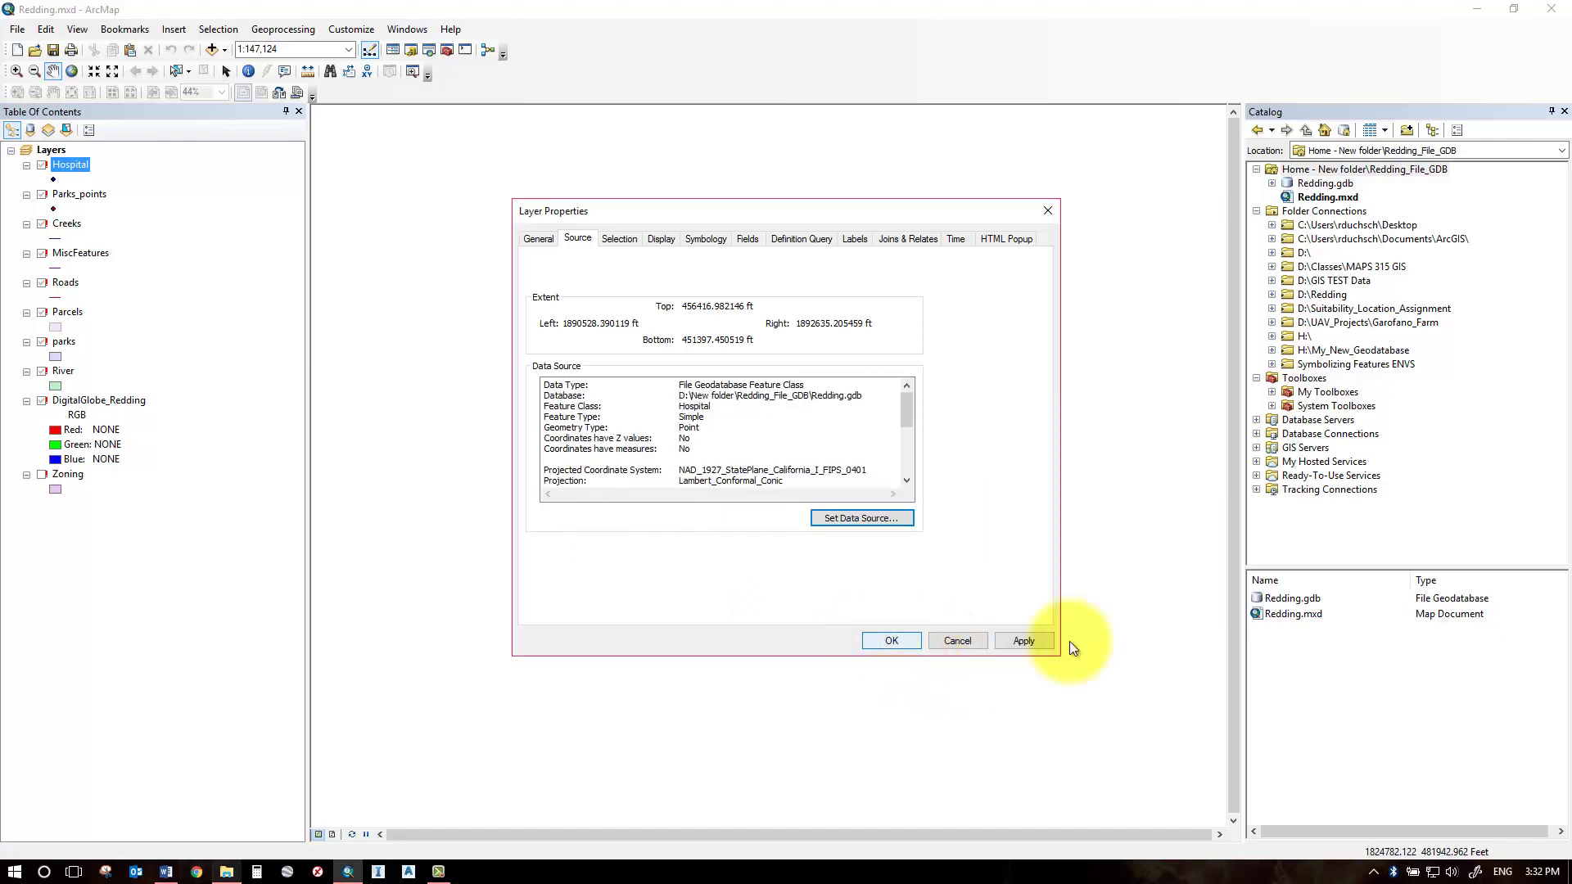
{"action": "left_click", "coordinate": [957, 640]}
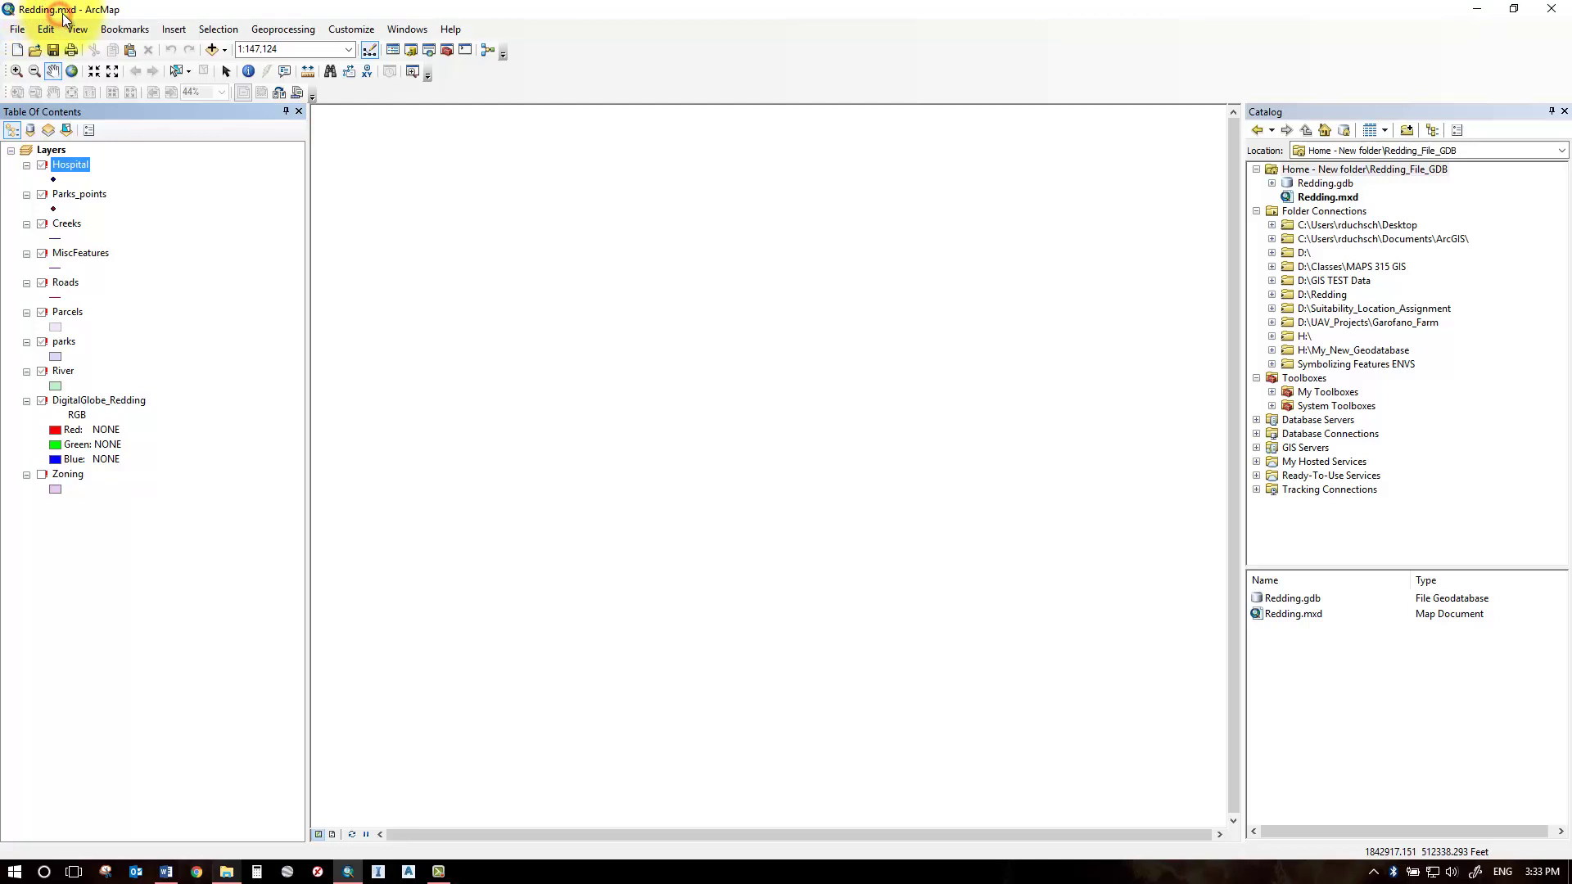
- Run Set Data Source(s) on Redding.mxd with all layers selected and open Replace All
{"action": "right_click", "coordinate": [1319, 199]}
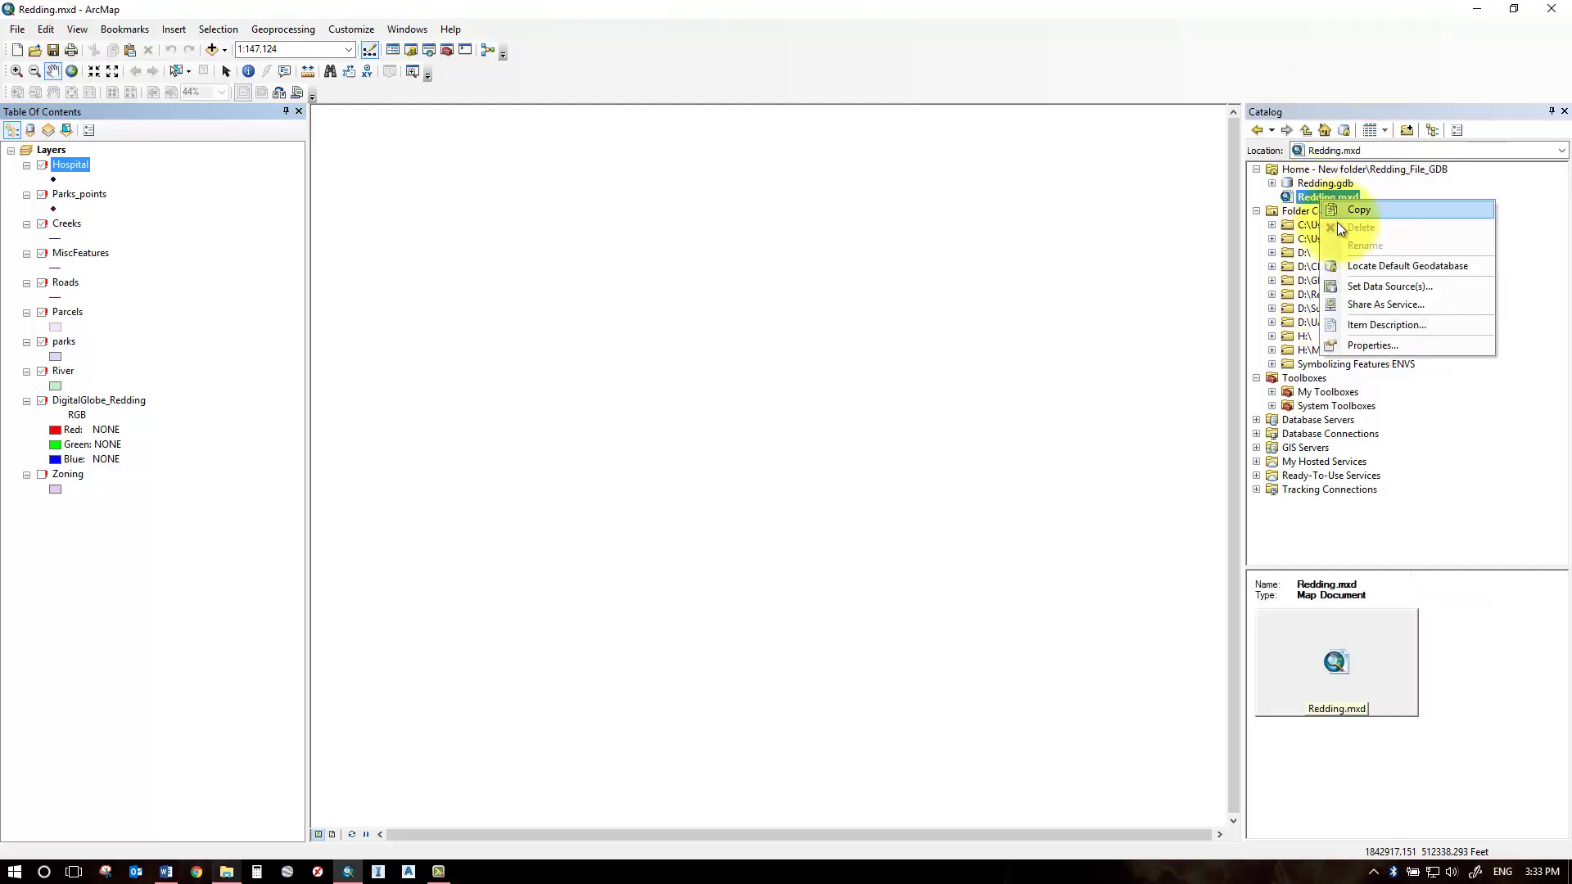
{"action": "left_click", "coordinate": [1349, 286]}
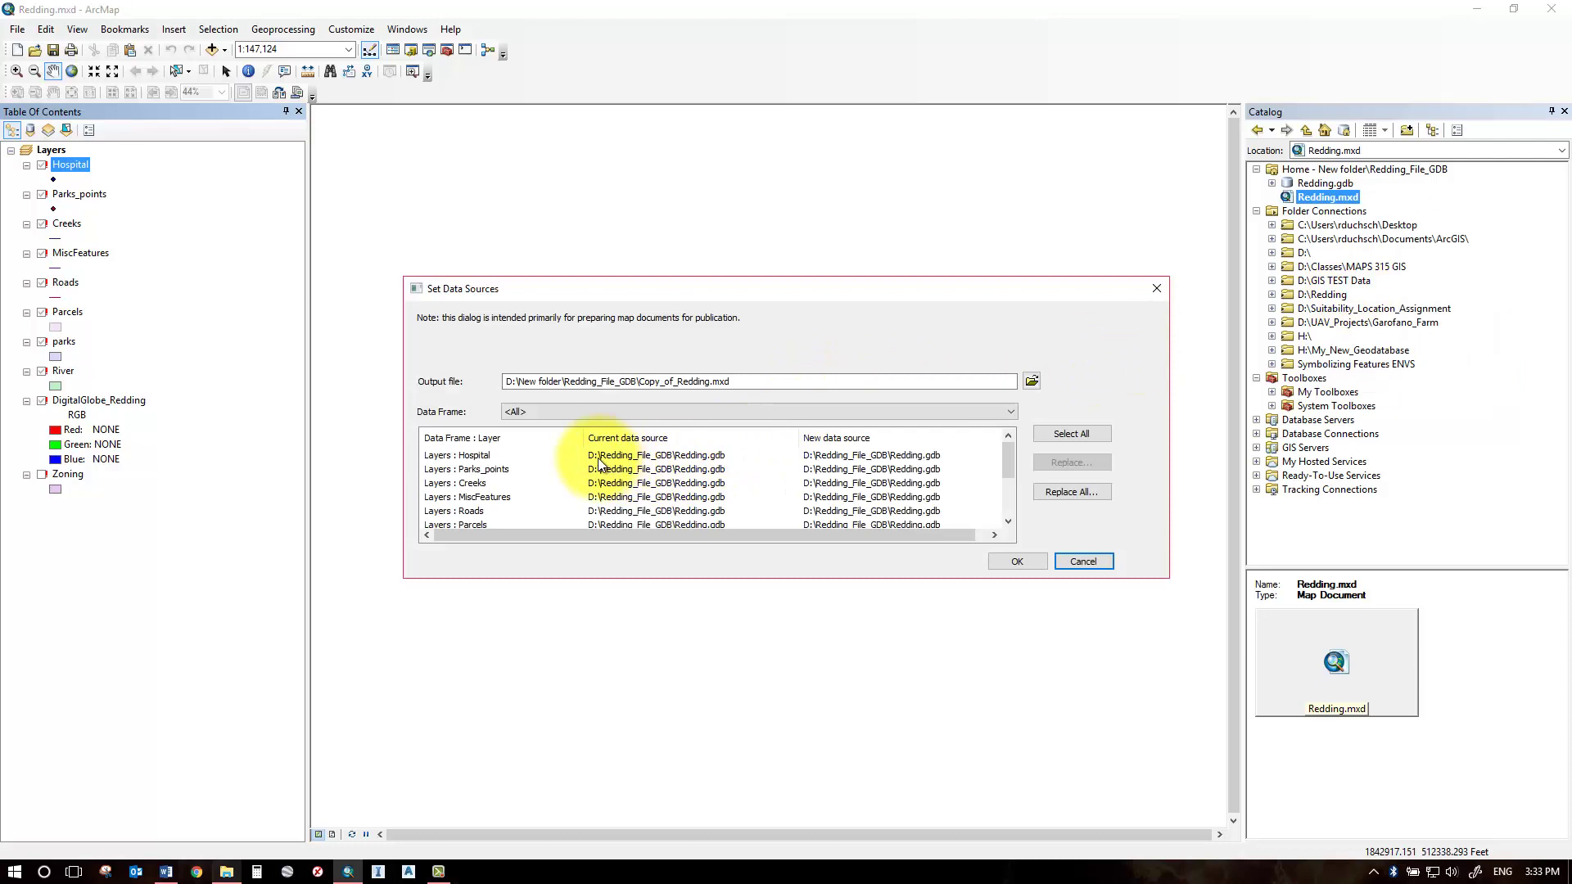
{"action": "left_click", "coordinate": [1067, 434]}
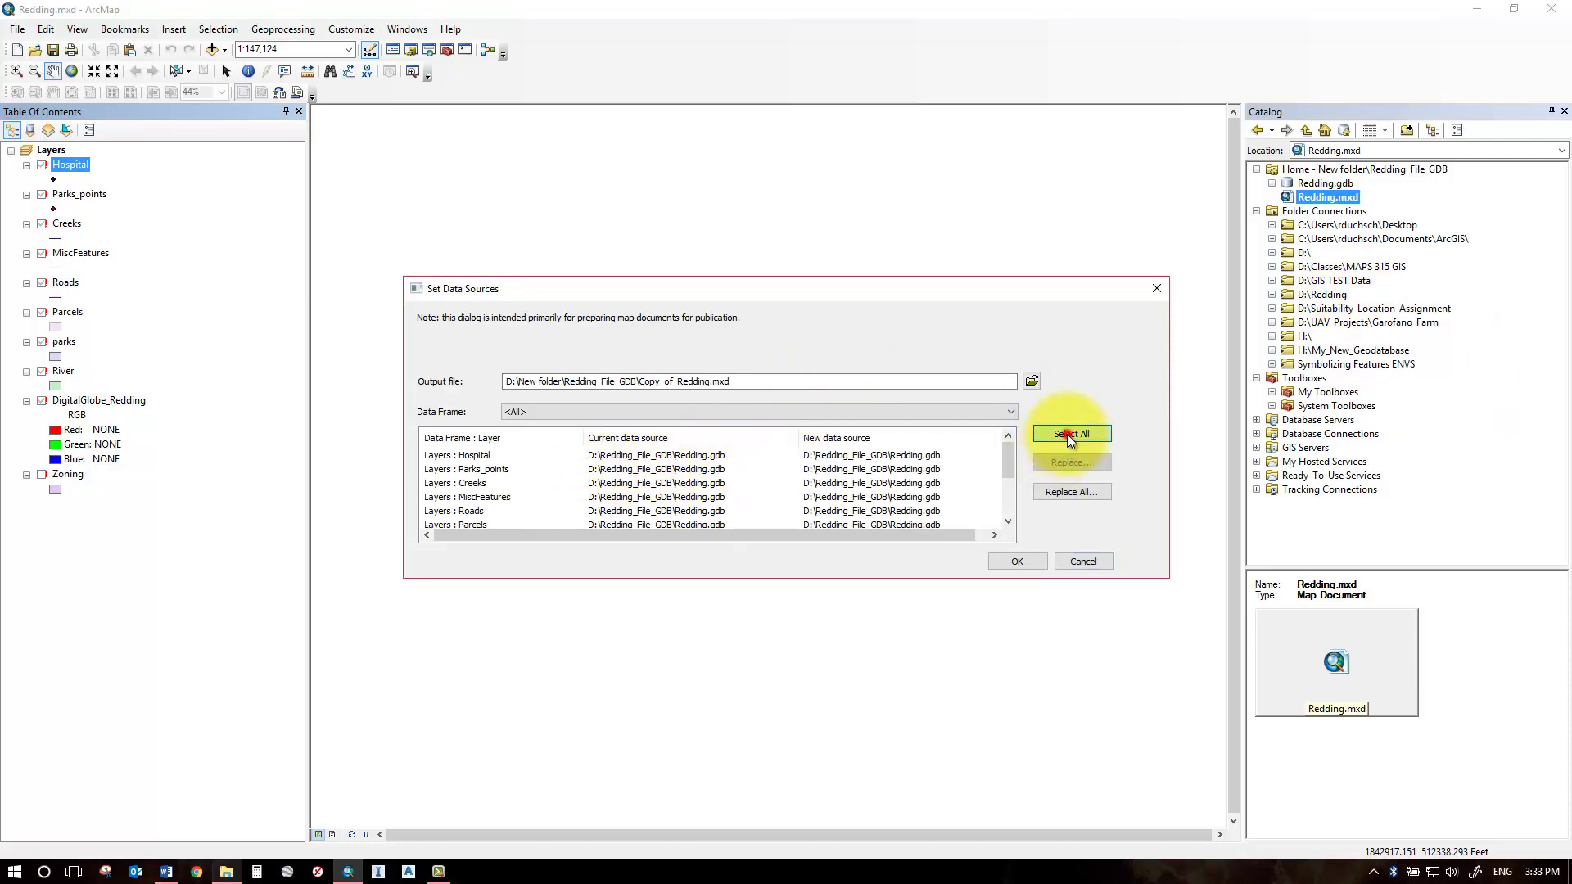
{"action": "left_click", "coordinate": [1074, 492]}
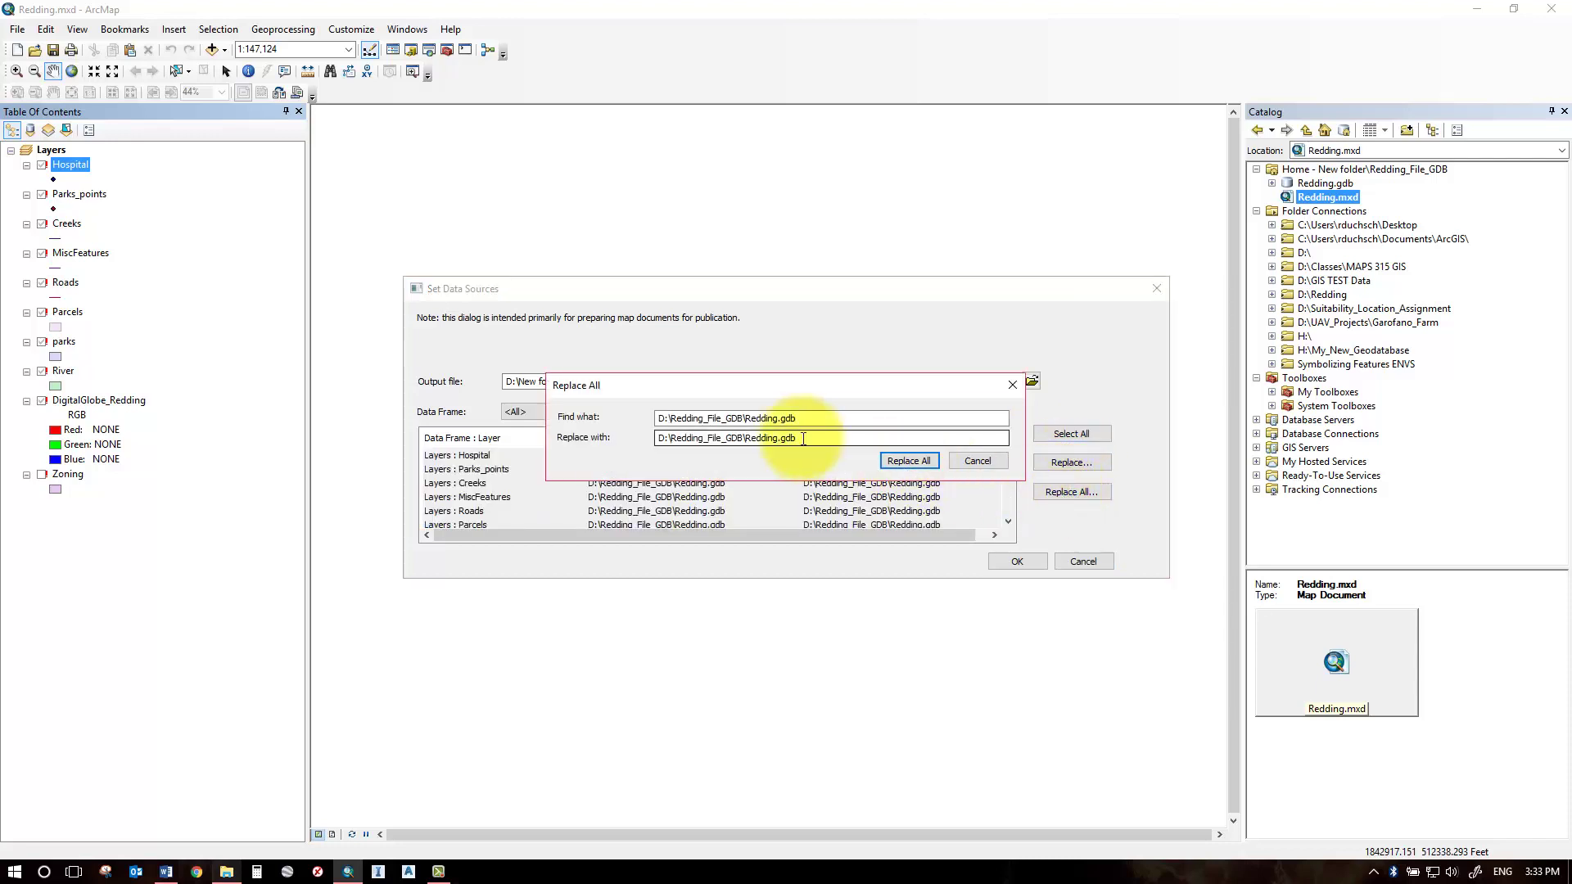
{"action": "left_click", "coordinate": [669, 440]}
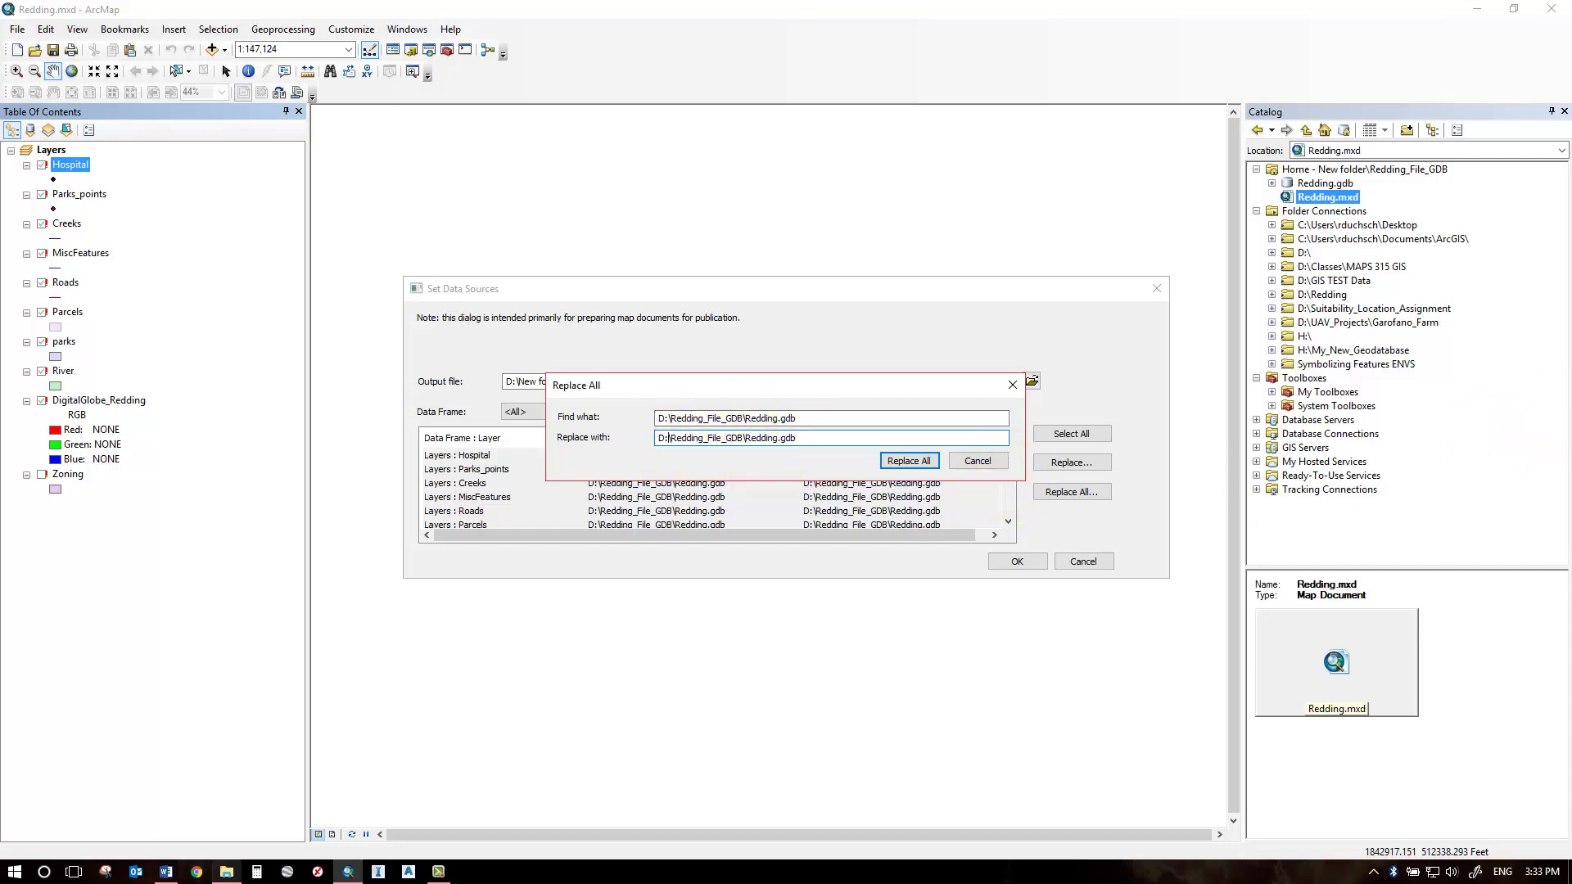
- Copy the D:\New folder\Redding_File_GDB\Redding.gdb folder address as text from File Explorer
{"action": "left_click_drag", "start_coordinate": [1571, 154], "coordinate": [1262, 150]}
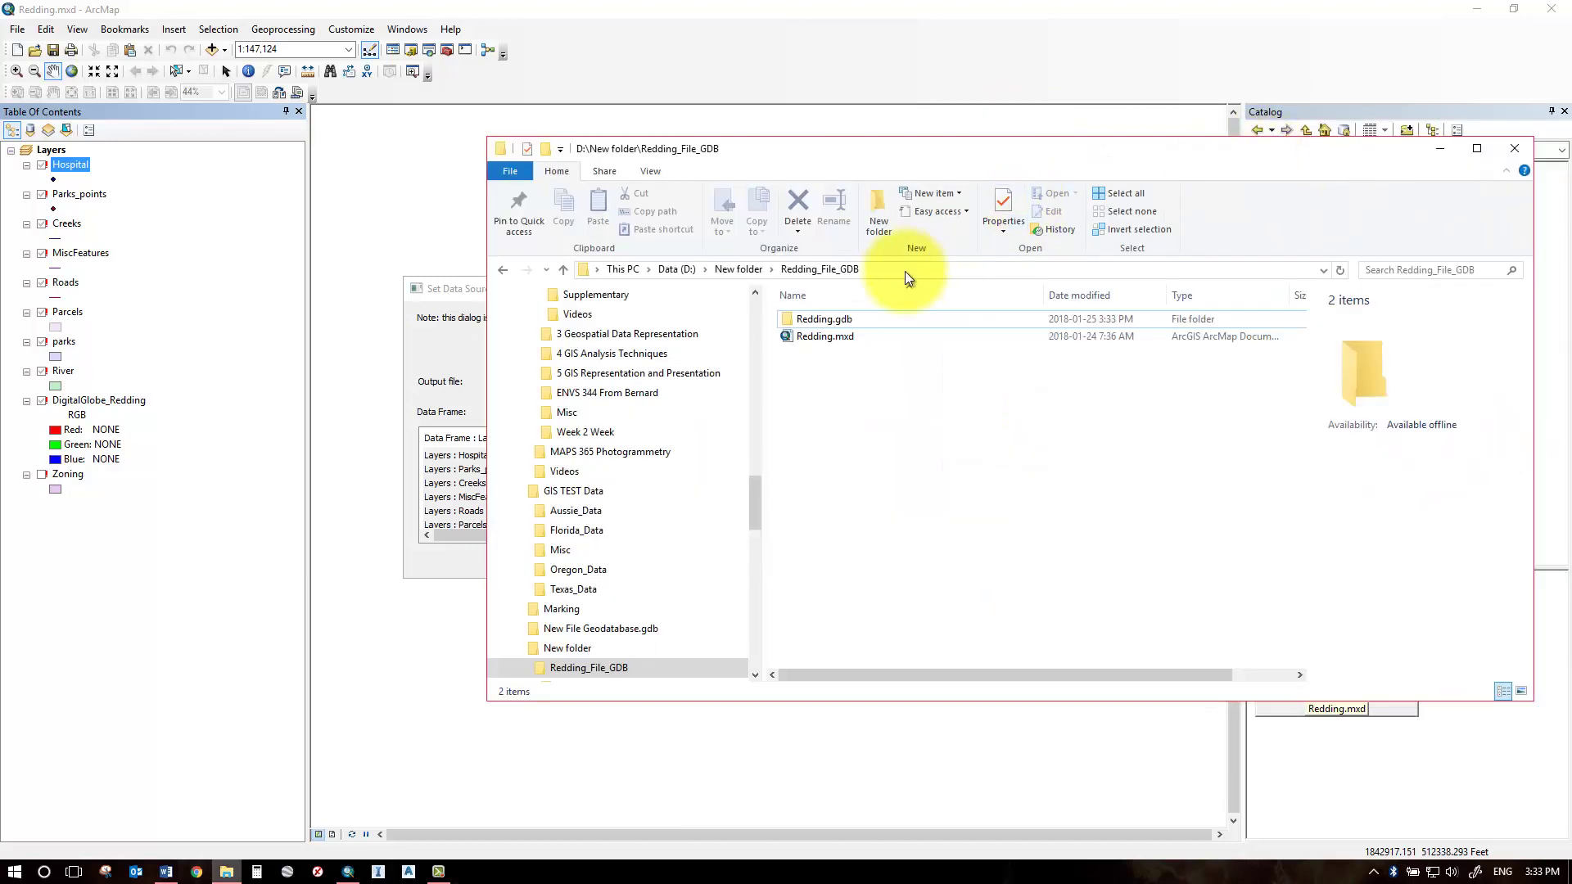
{"action": "left_click", "coordinate": [735, 268]}
{"action": "double_click", "coordinate": [807, 317]}
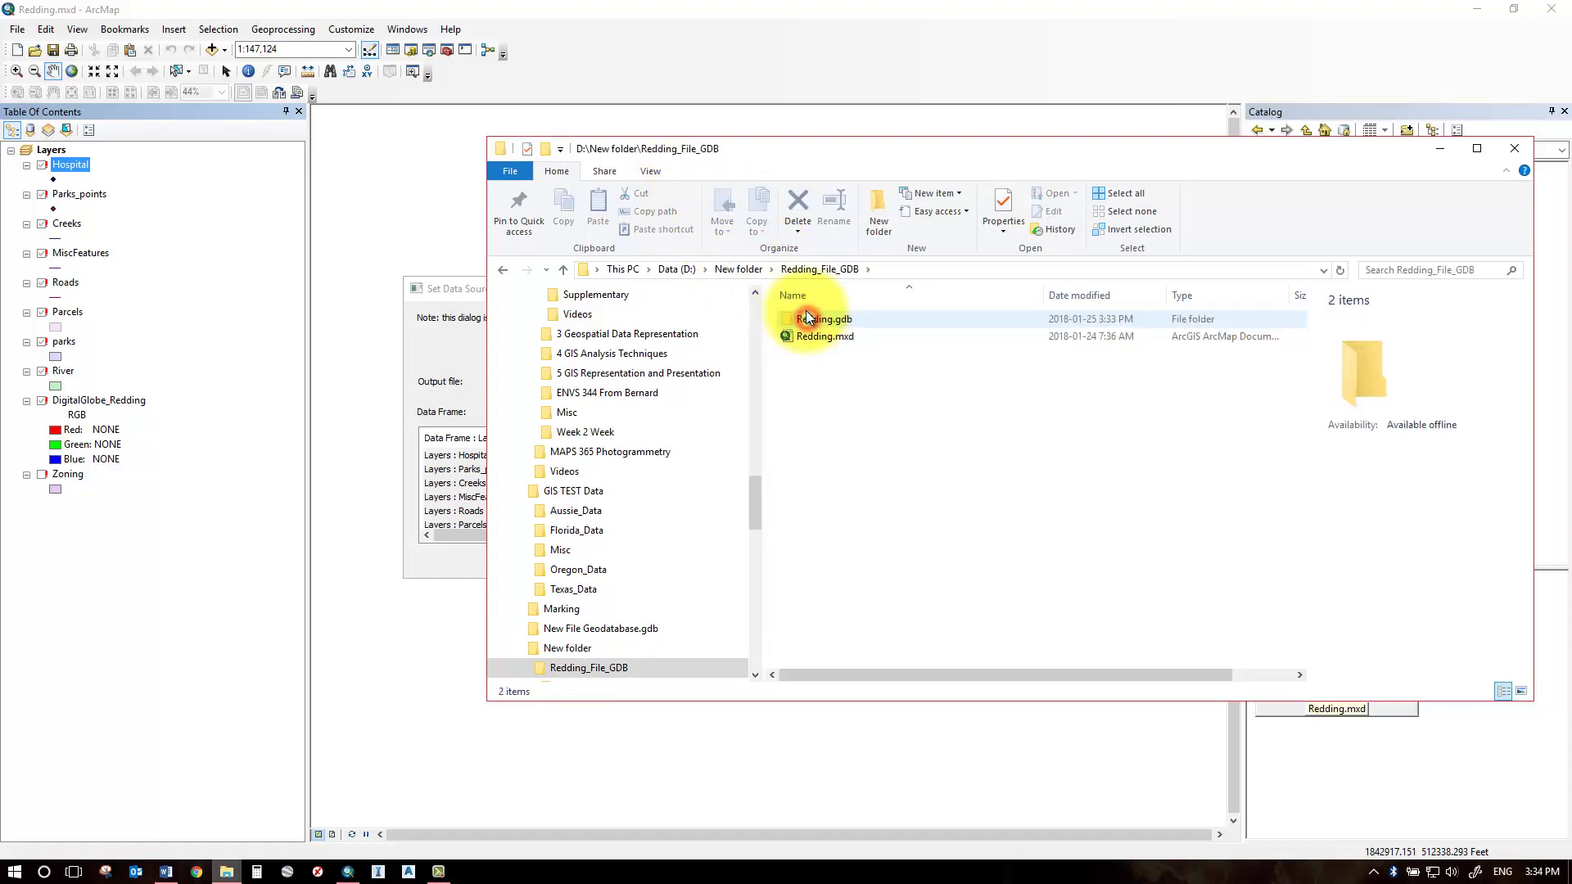
{"action": "double_click", "coordinate": [813, 316]}
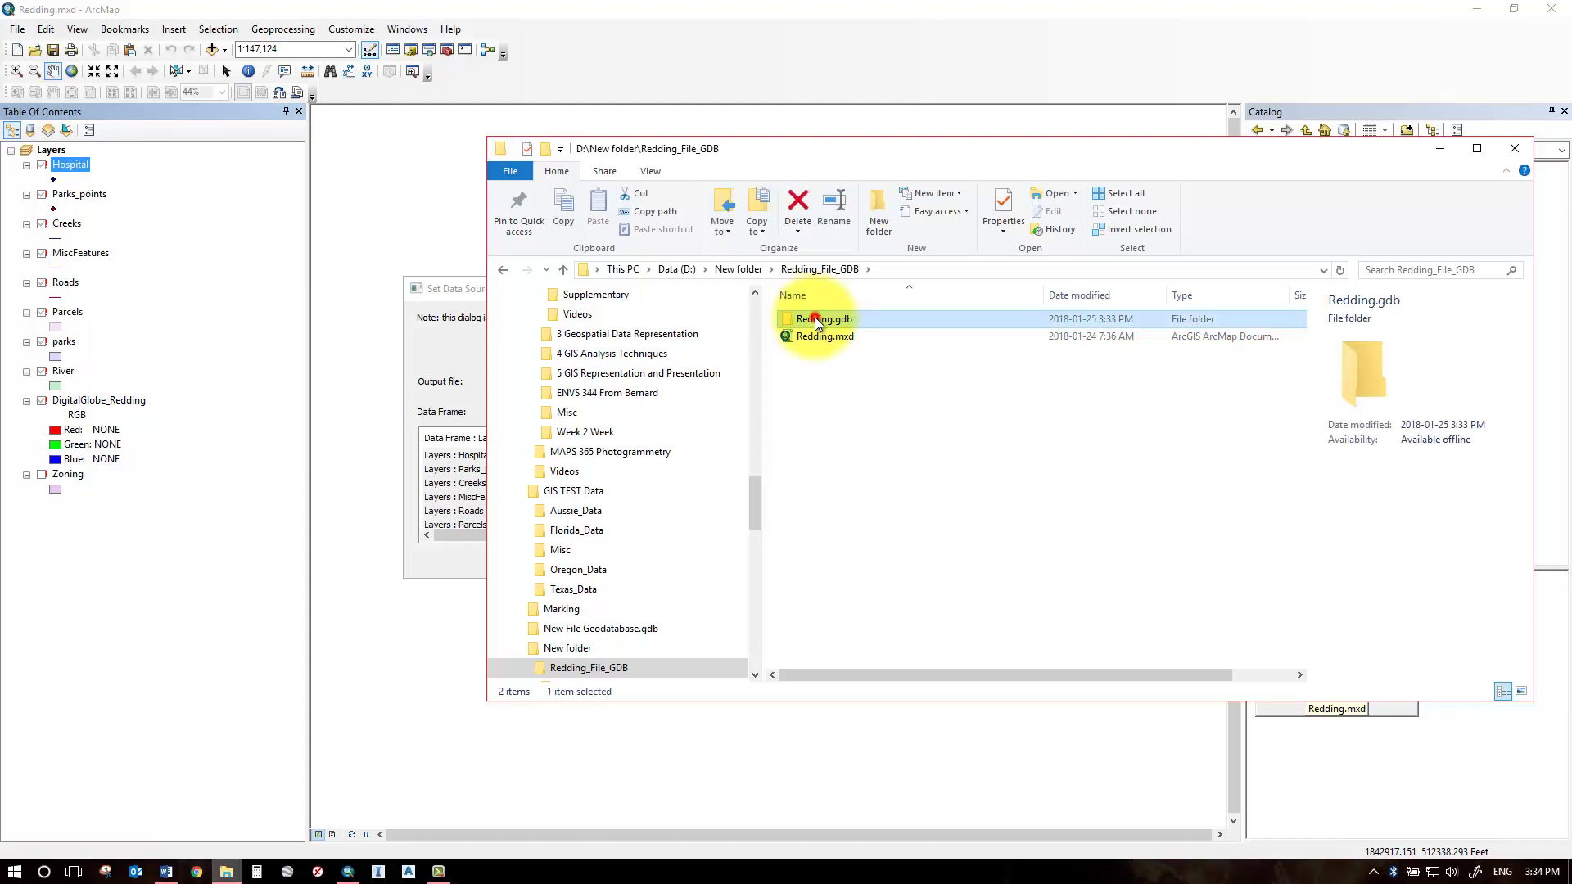
{"action": "right_click", "coordinate": [906, 270]}
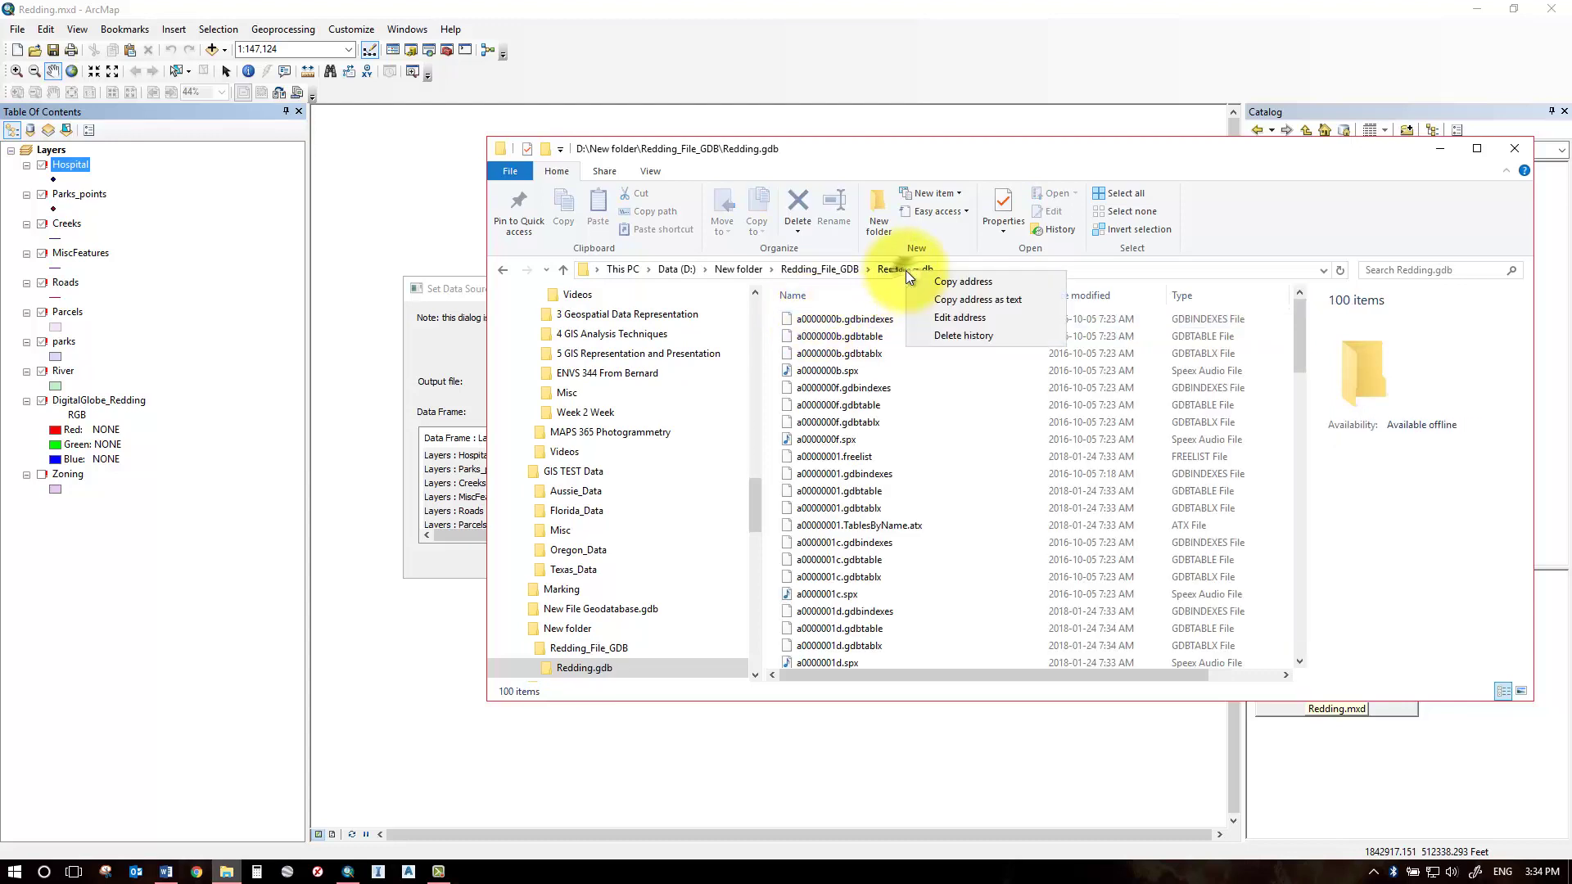
{"action": "left_click", "coordinate": [970, 301]}
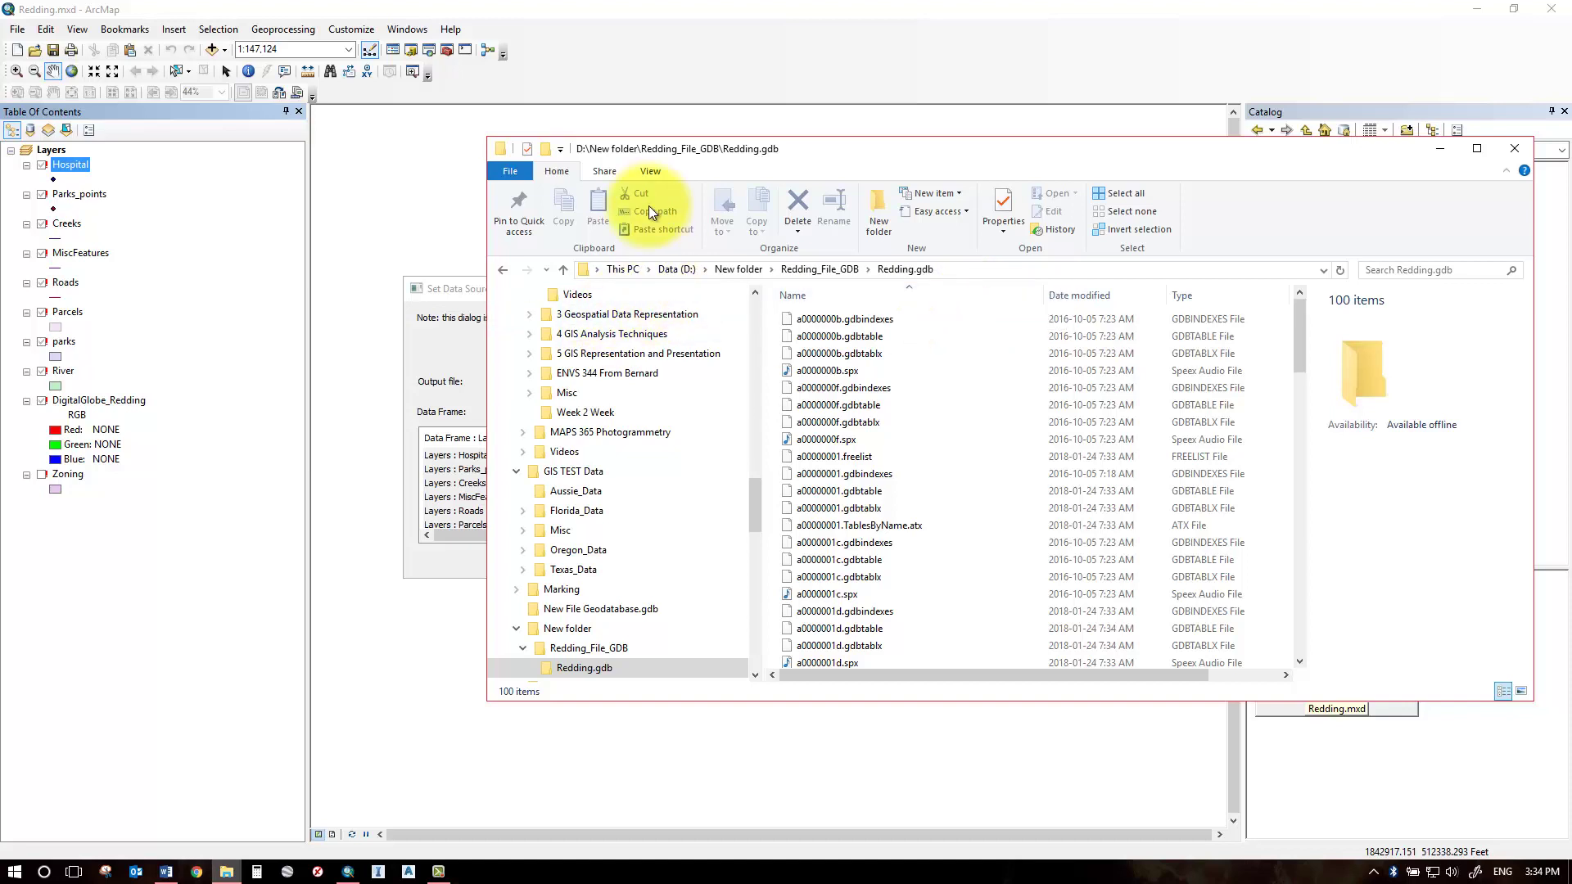
{"action": "left_click", "coordinate": [425, 277]}
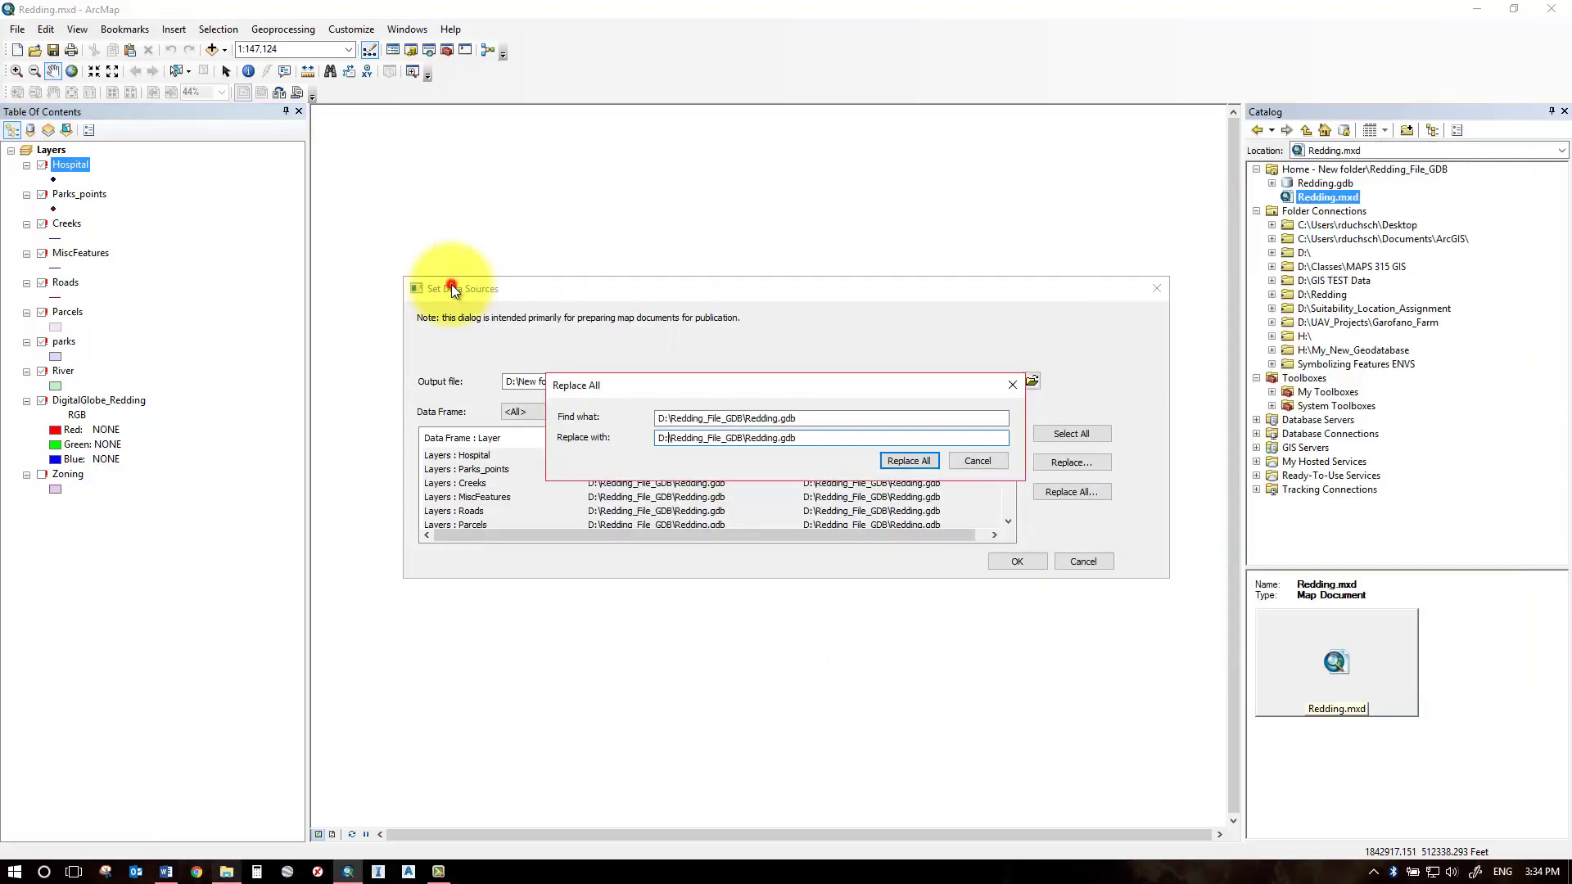
- Paste the new Redding.gdb path as replacement, replace all, verify, and save Copy_of_Redding.mxd
{"action": "left_click", "coordinate": [803, 438]}
{"action": "left_click_drag", "start_coordinate": [804, 438], "coordinate": [655, 438]}
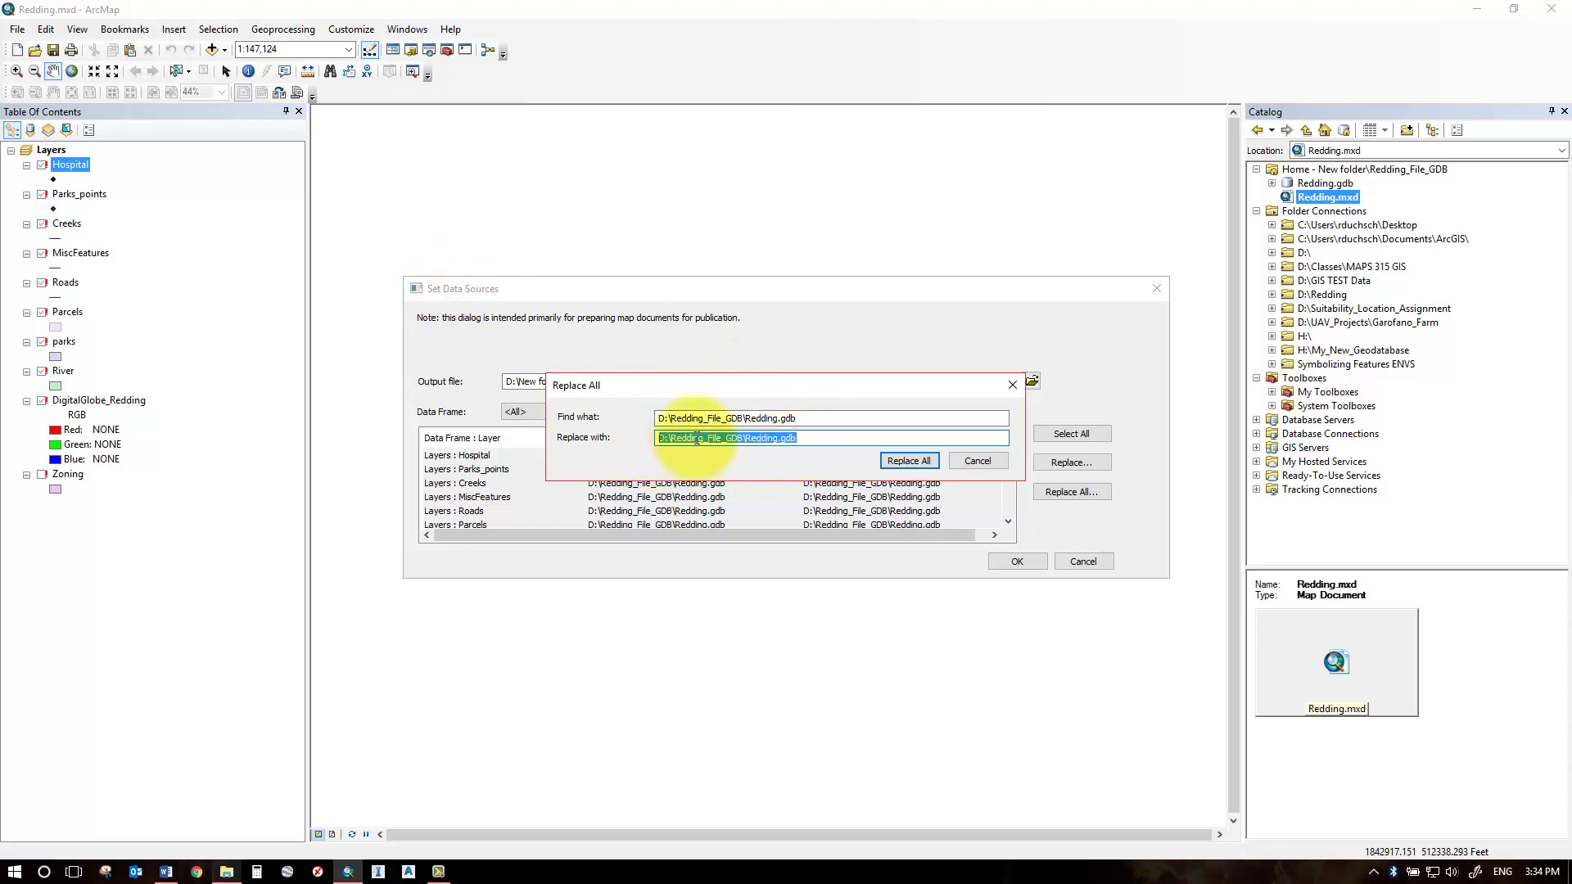
{"action": "key", "text": "ctrl+v"}
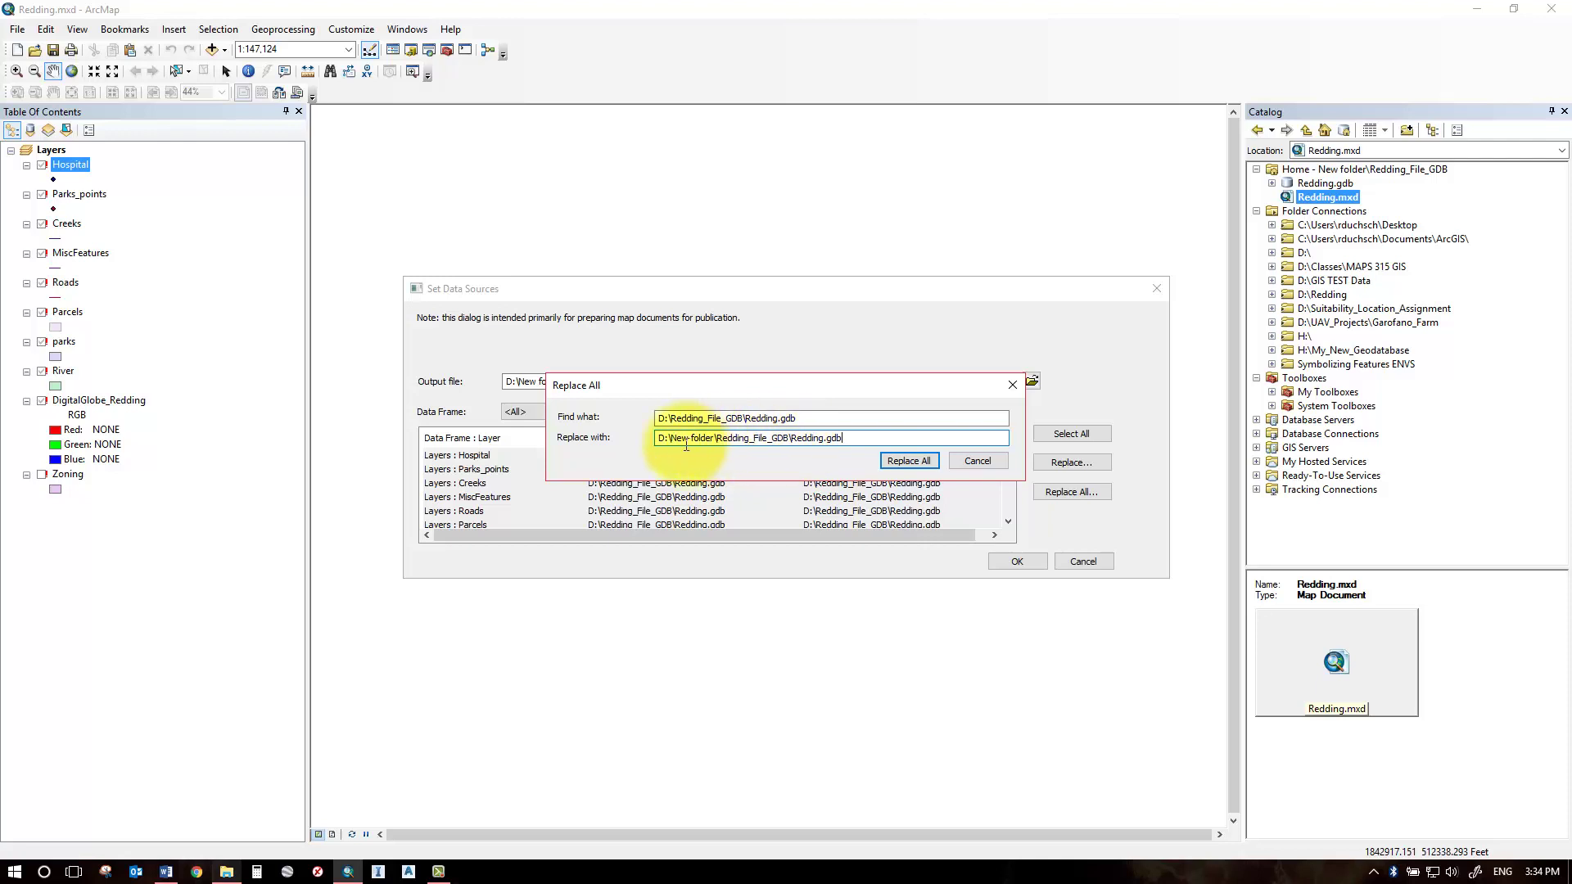
{"action": "left_click", "coordinate": [900, 460]}
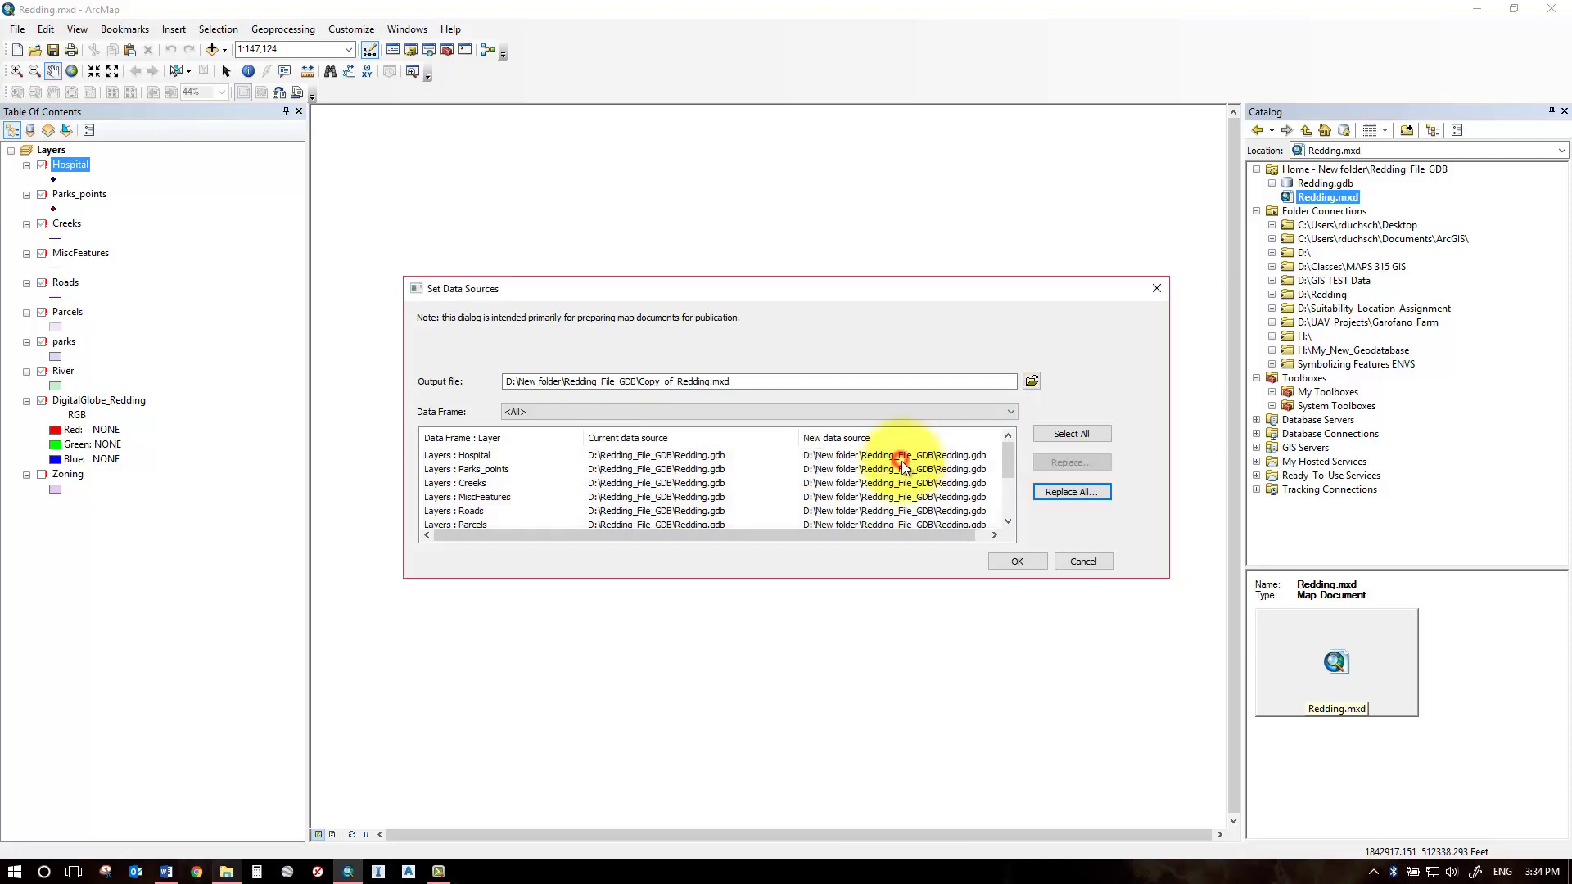
{"action": "left_click", "coordinate": [691, 455]}
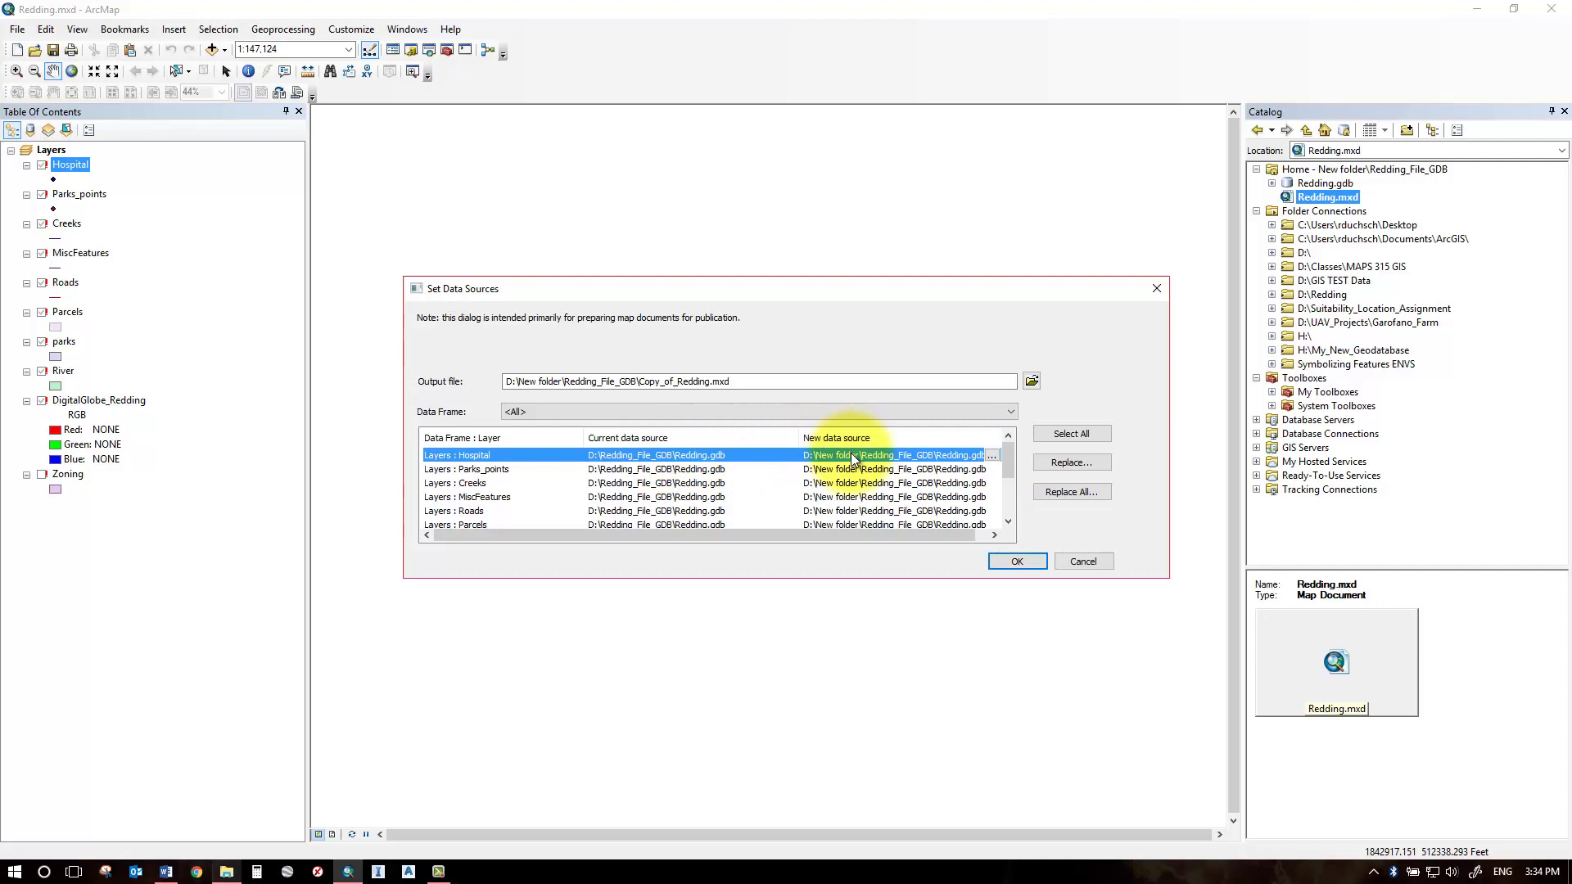
{"action": "left_click", "coordinate": [1008, 558]}
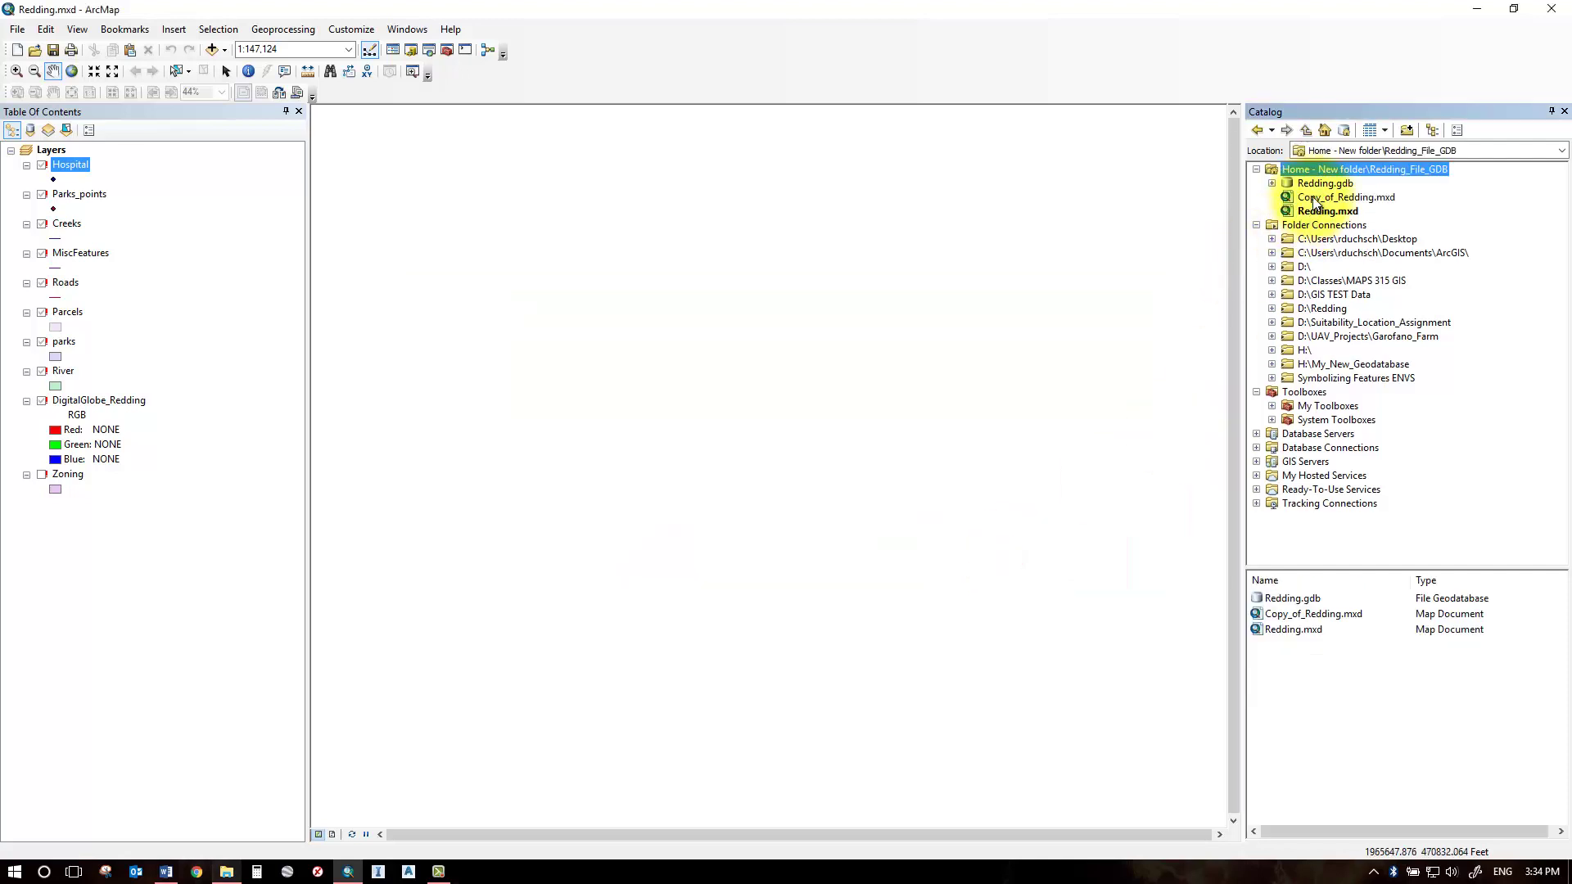
- Open Copy_of_Redding.mxd from Catalog, choosing not to save changes to Redding.mxd
{"action": "left_click", "coordinate": [1337, 199]}
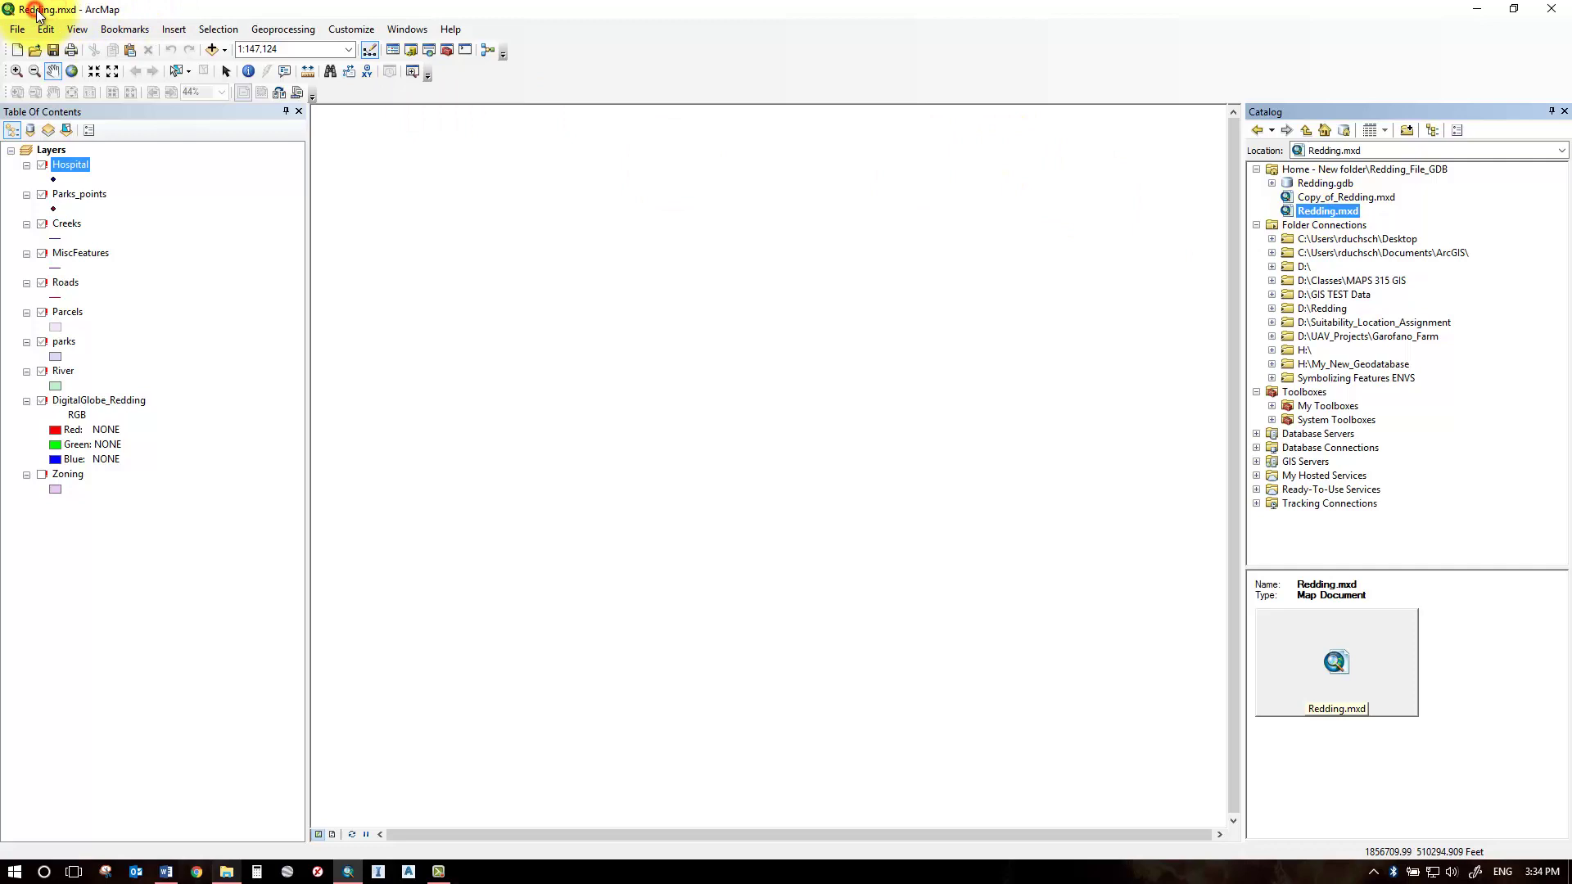
{"action": "left_click", "coordinate": [1329, 200]}
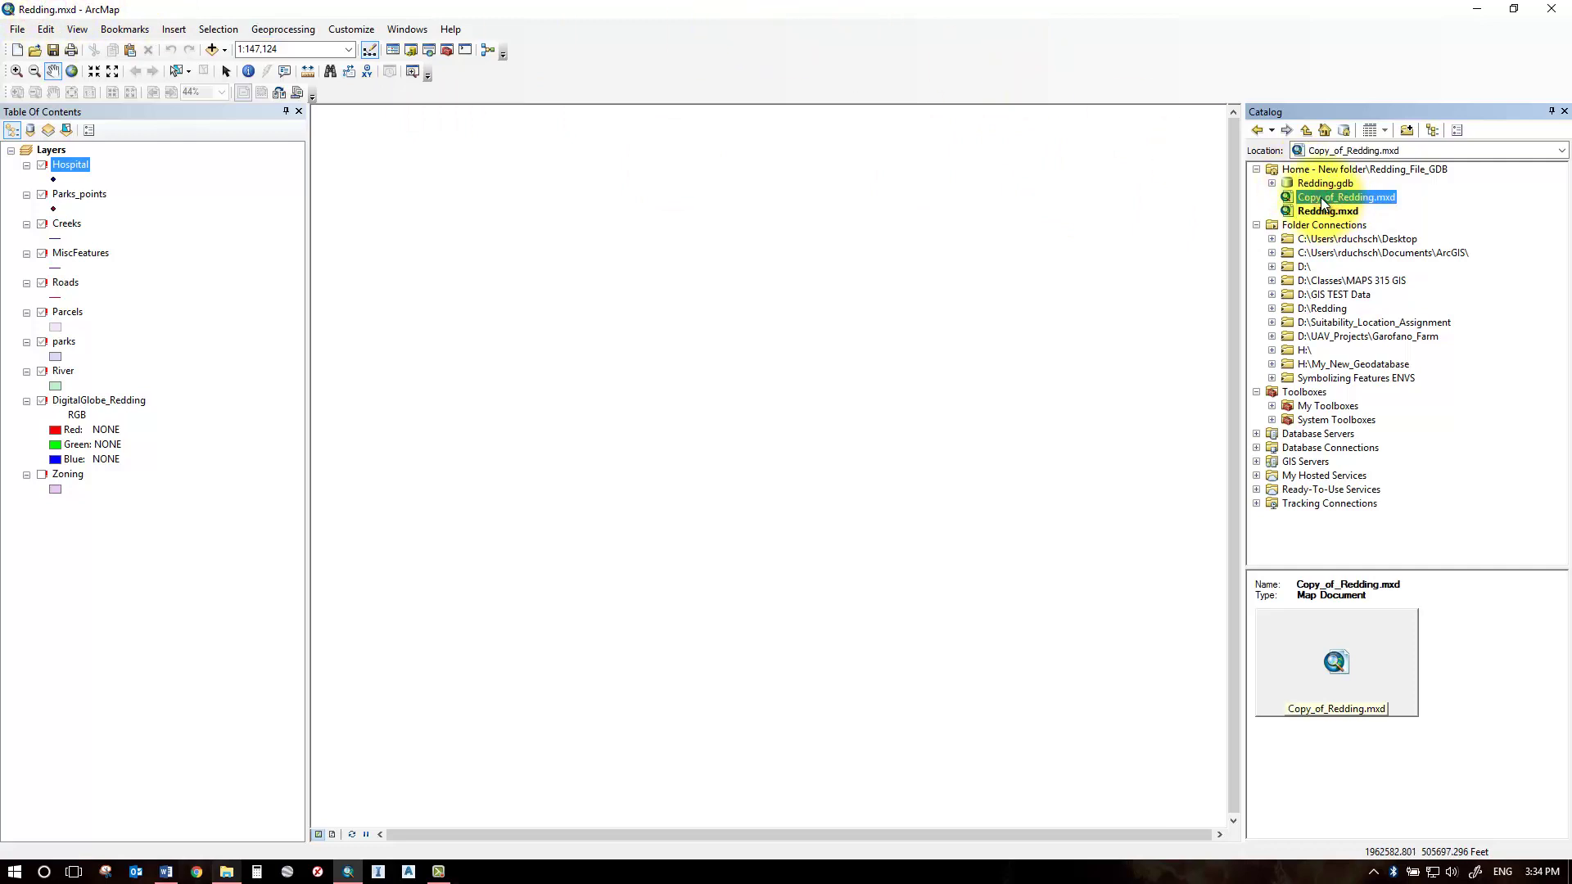
{"action": "double_click", "coordinate": [1321, 200]}
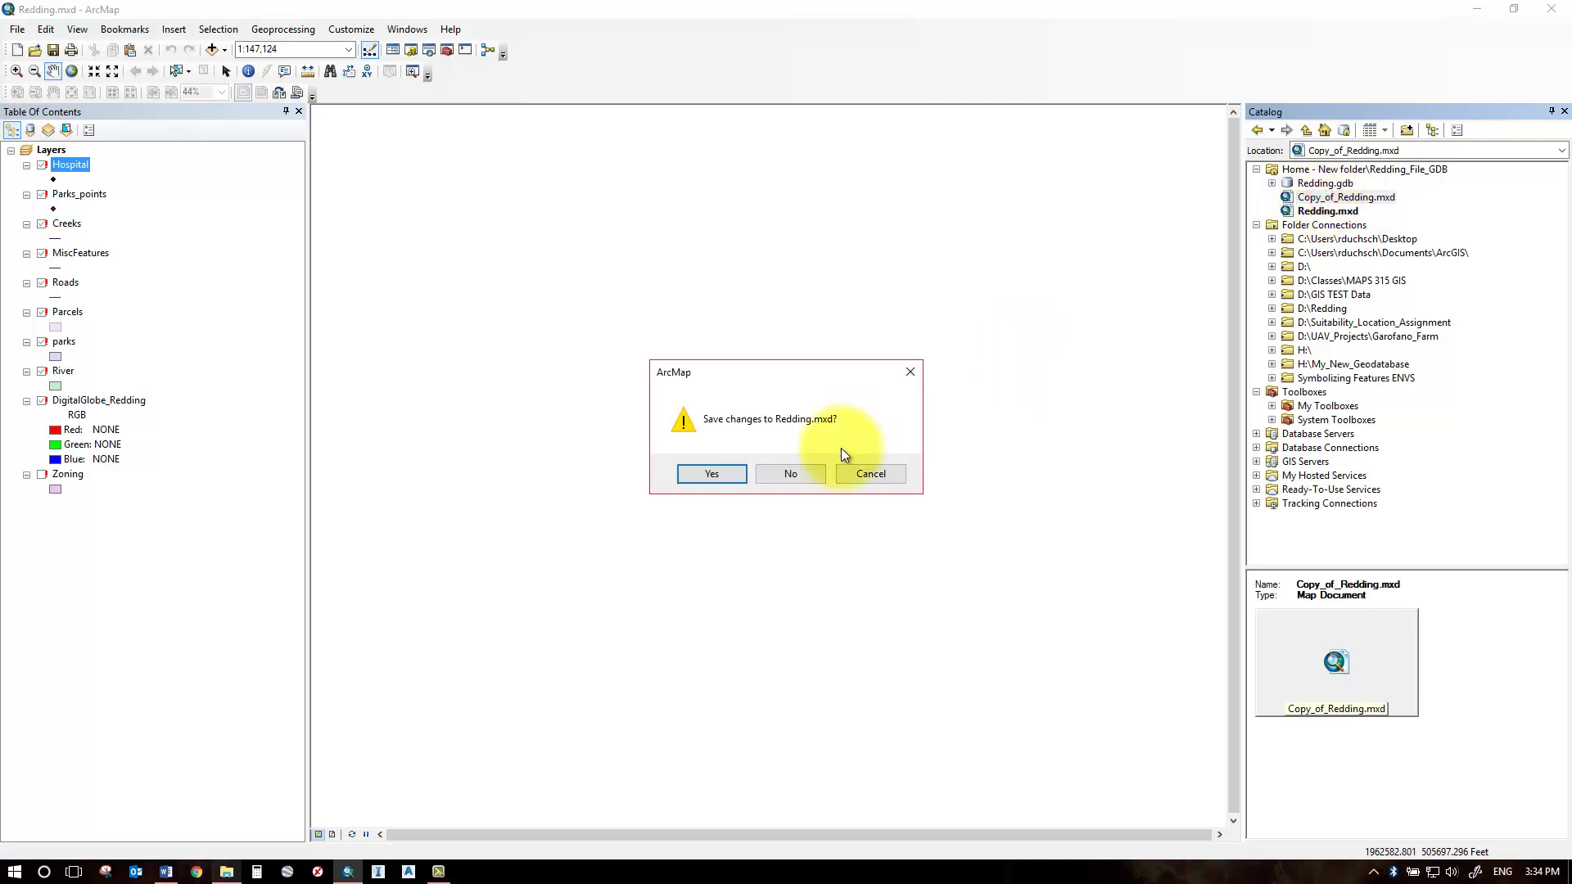
{"action": "left_click", "coordinate": [775, 474]}
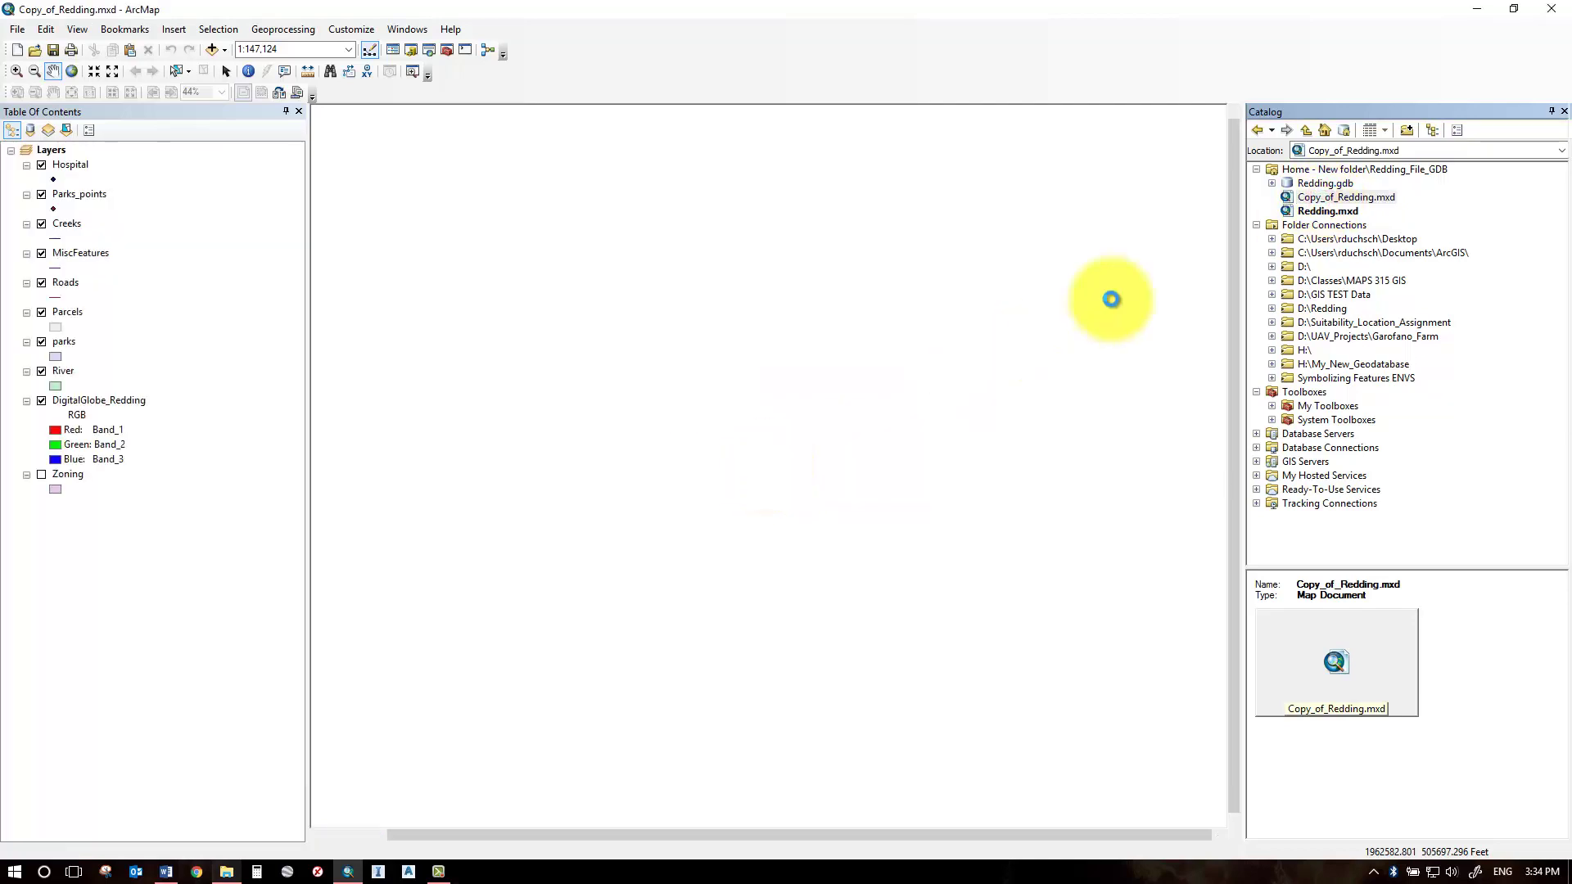
- Check the Hospital, Creeks and Roads layers in Copy_of_Redding.mxd, then save the document
{"action": "left_click", "coordinate": [1326, 170]}
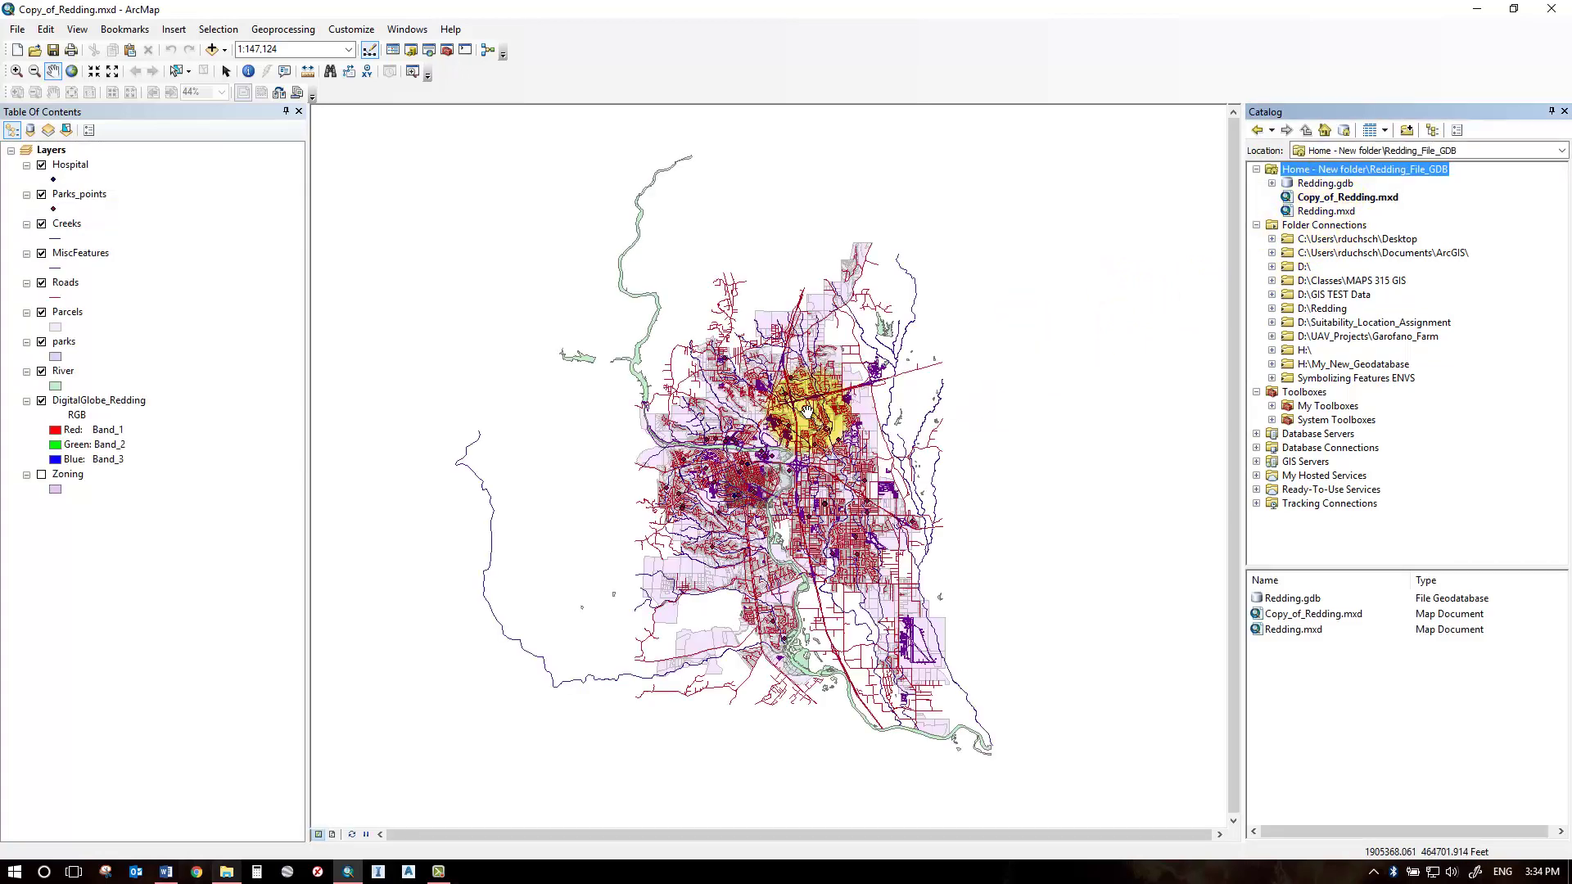
{"action": "left_click", "coordinate": [66, 169]}
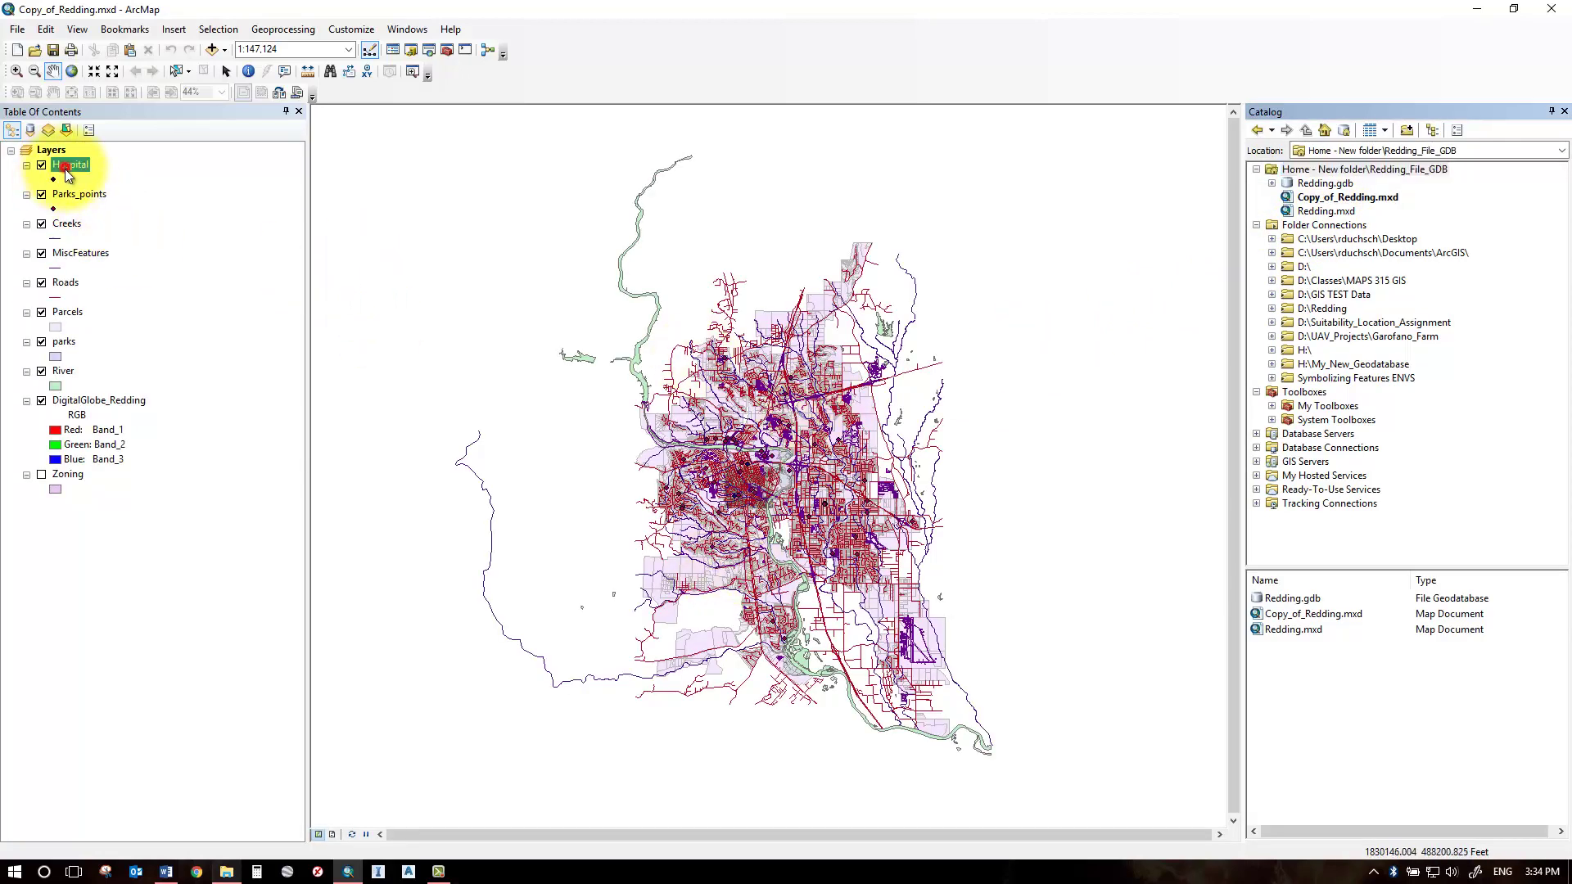
{"action": "left_click", "coordinate": [72, 223]}
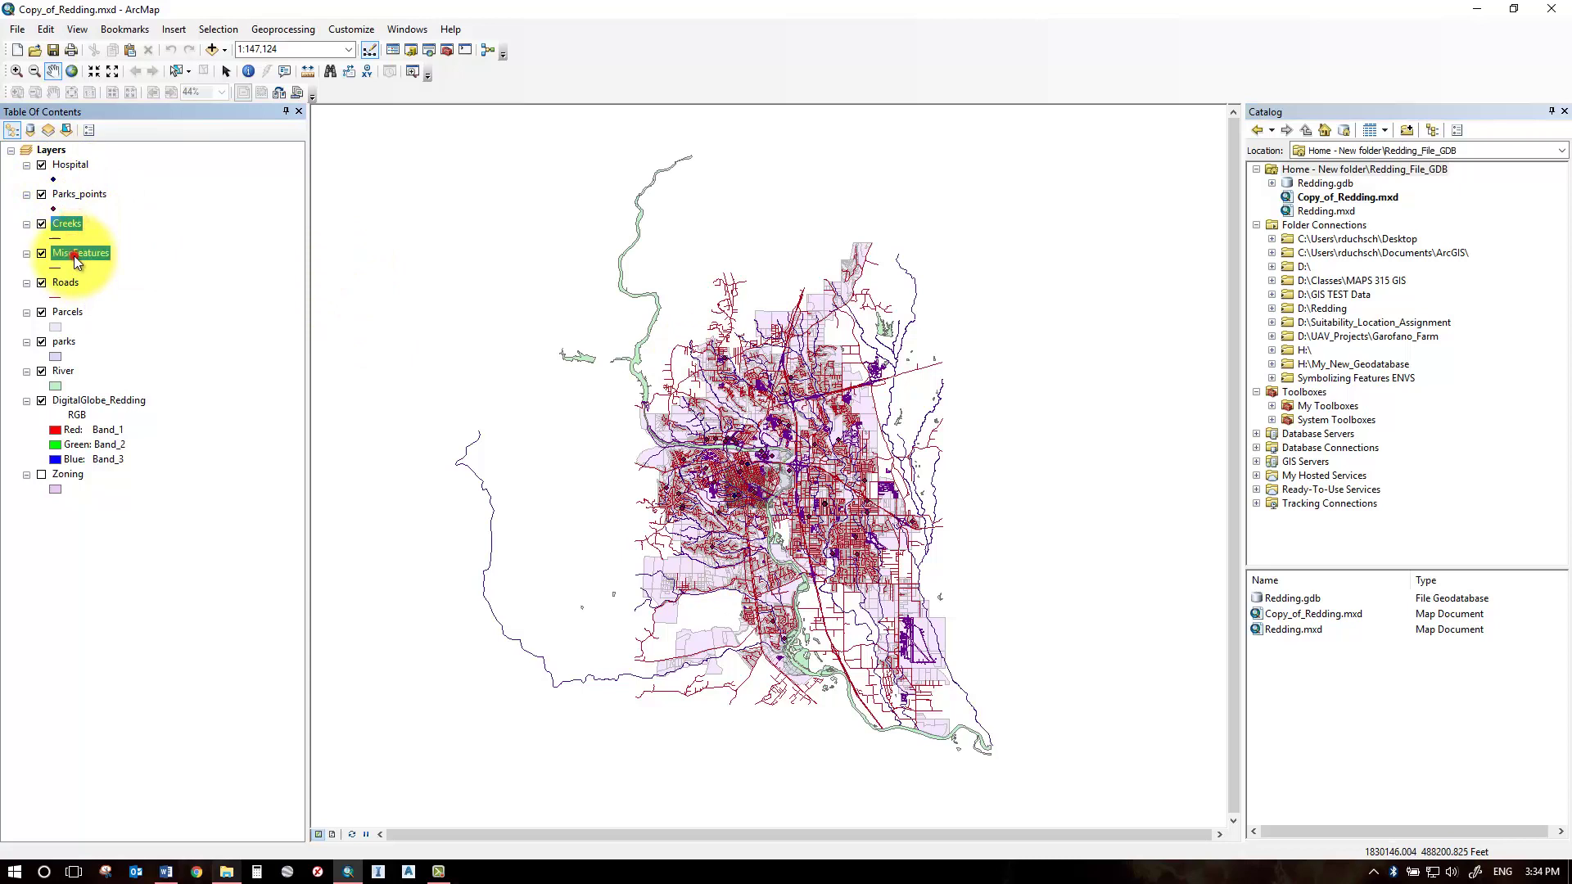
{"action": "left_click", "coordinate": [66, 286]}
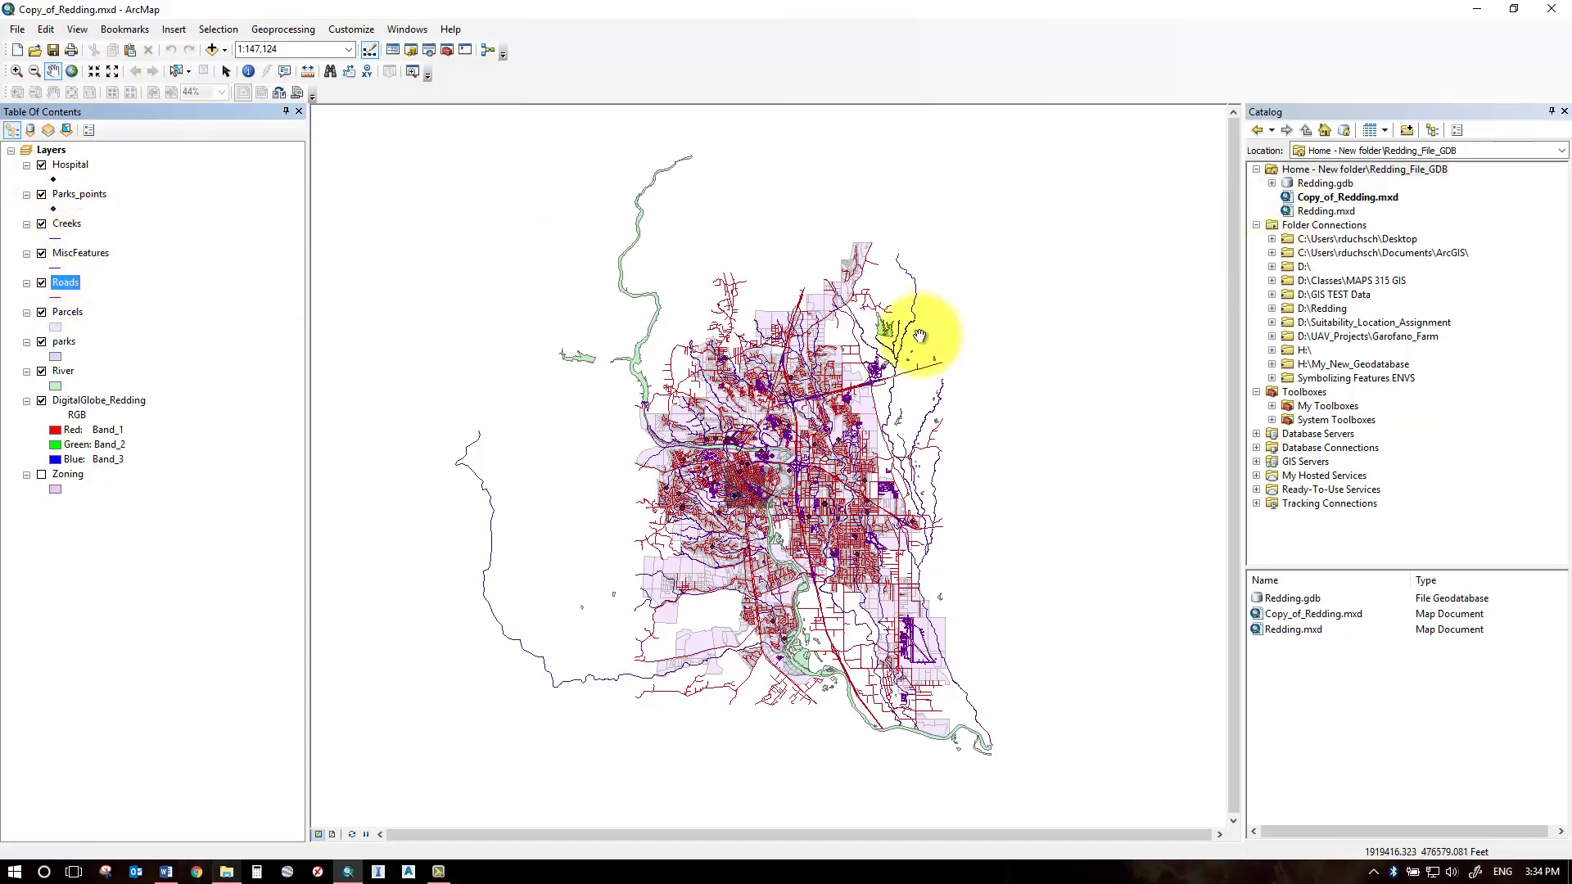
{"action": "left_click", "coordinate": [52, 50]}
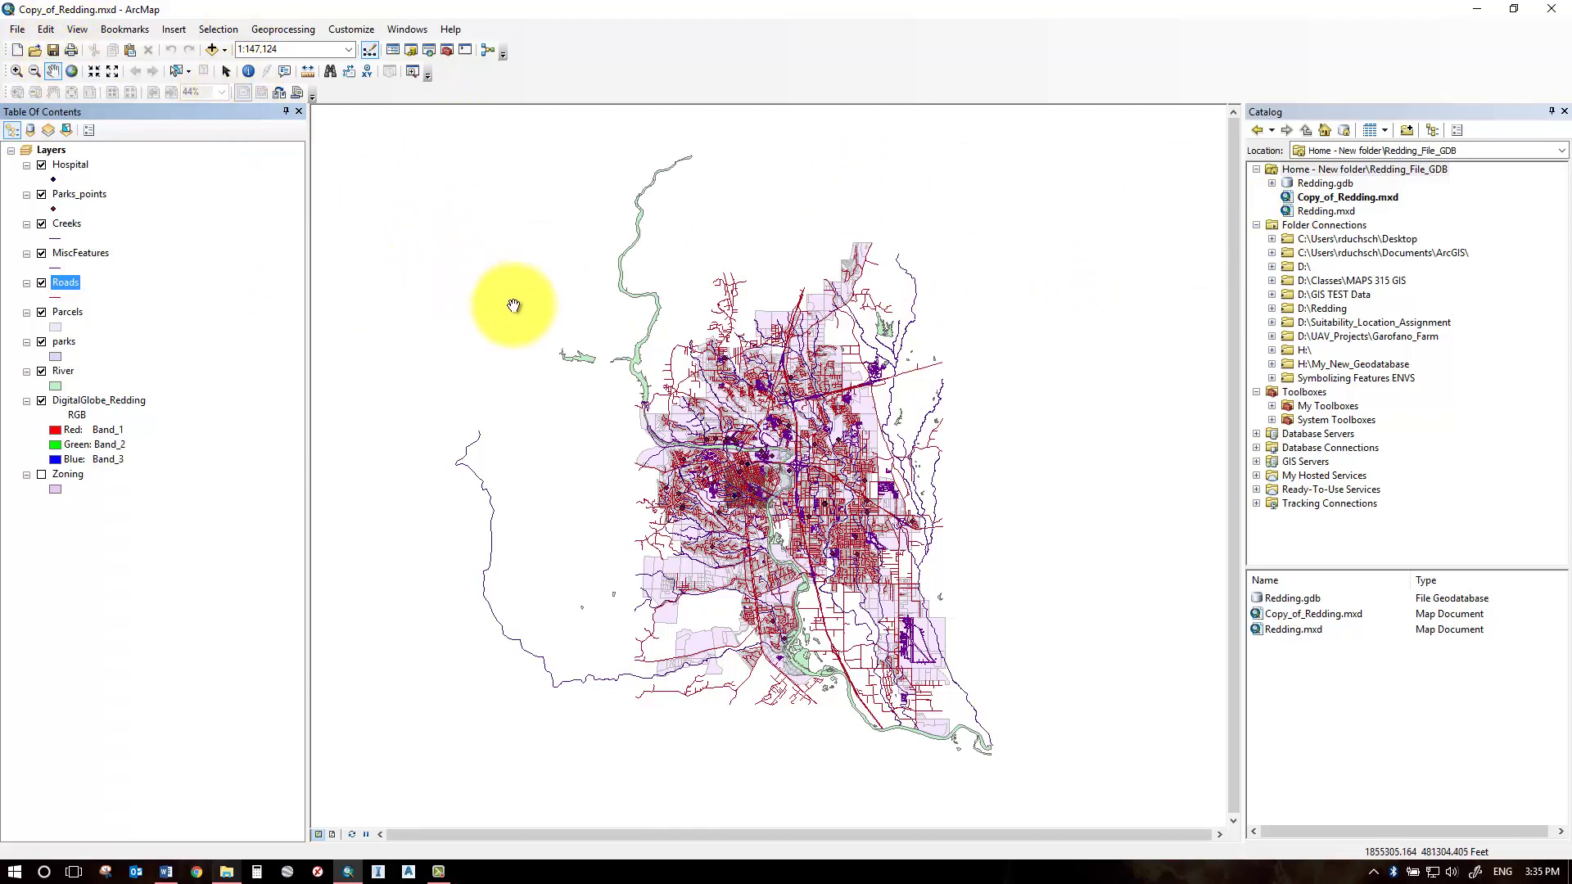